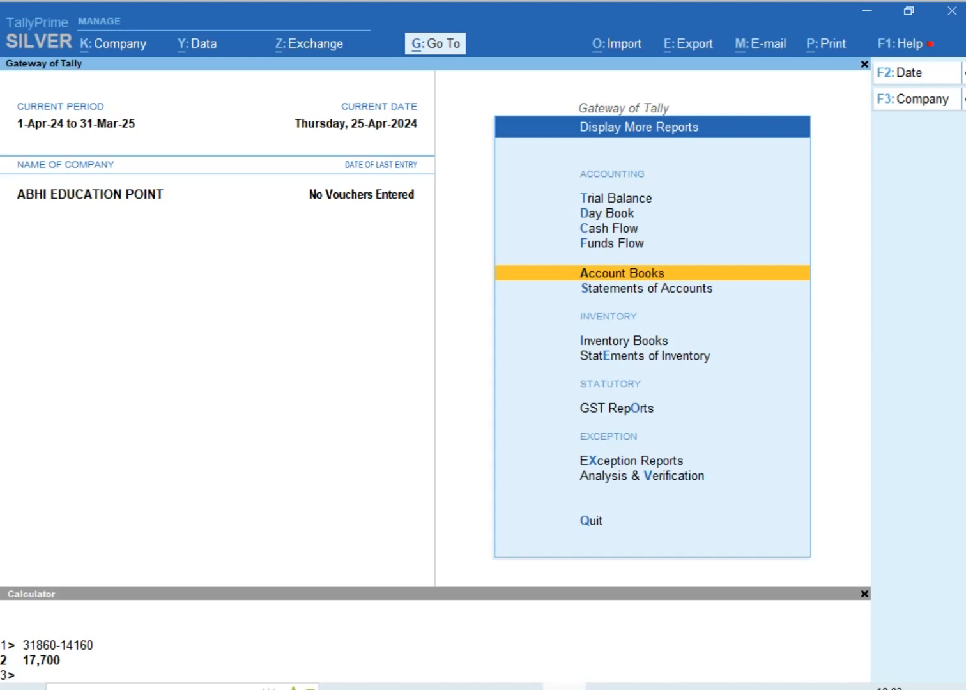
Step: Open the ledger MR. A (SALES PARTY) for alteration and go through its name and group to the default credit period
key(Escape)
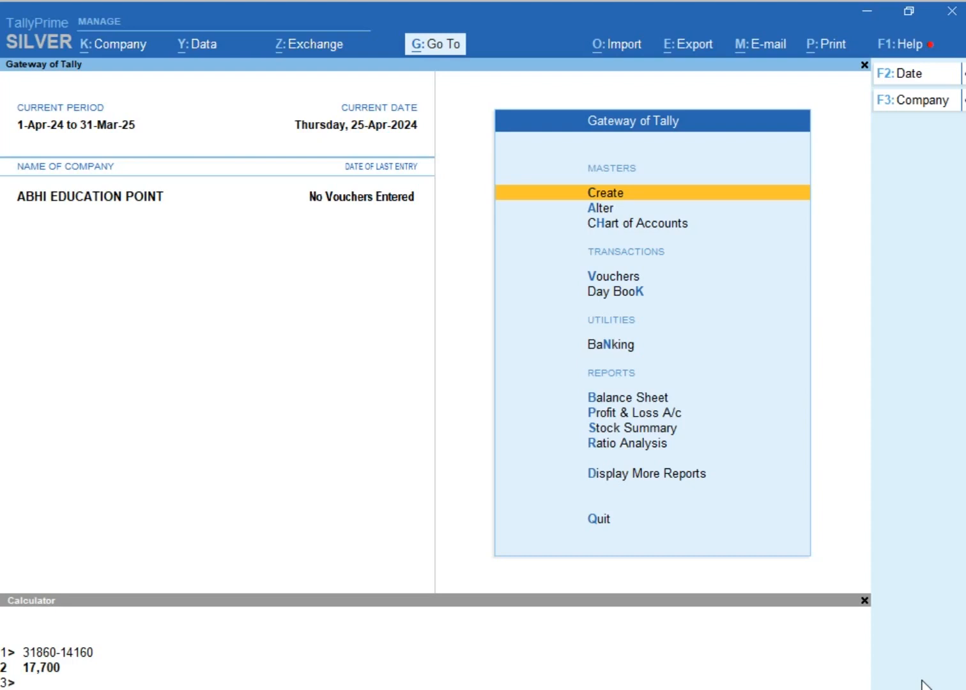
key(Down)
key(Return)
key(Down)
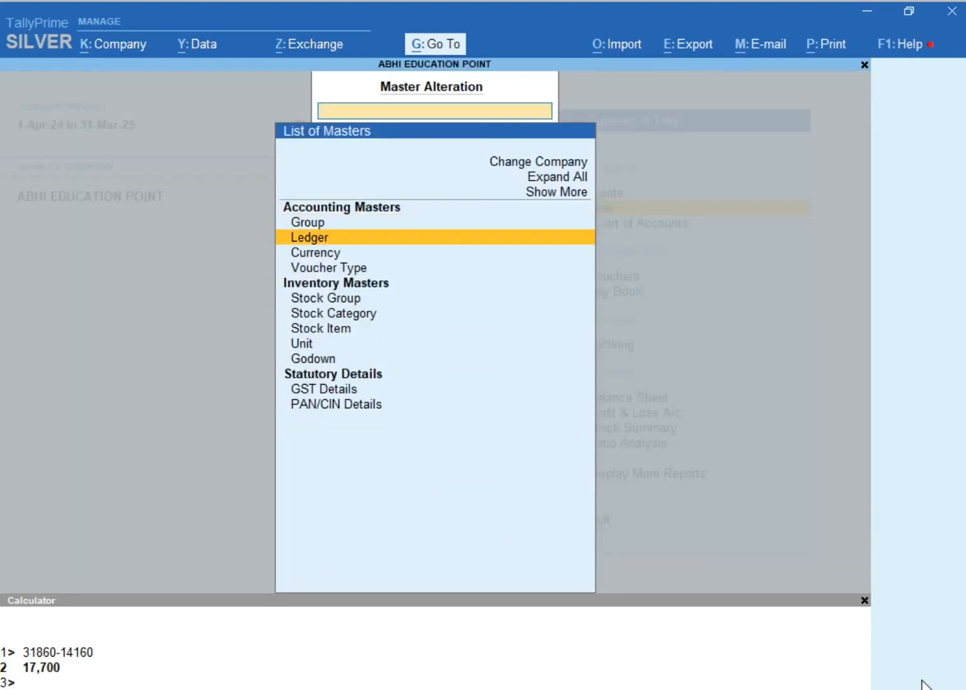
key(Return)
key(Down)
key(Down)
key(Down)
key(Down)
key(Down)
key(Down)
key(Down)
key(Down)
key(Down)
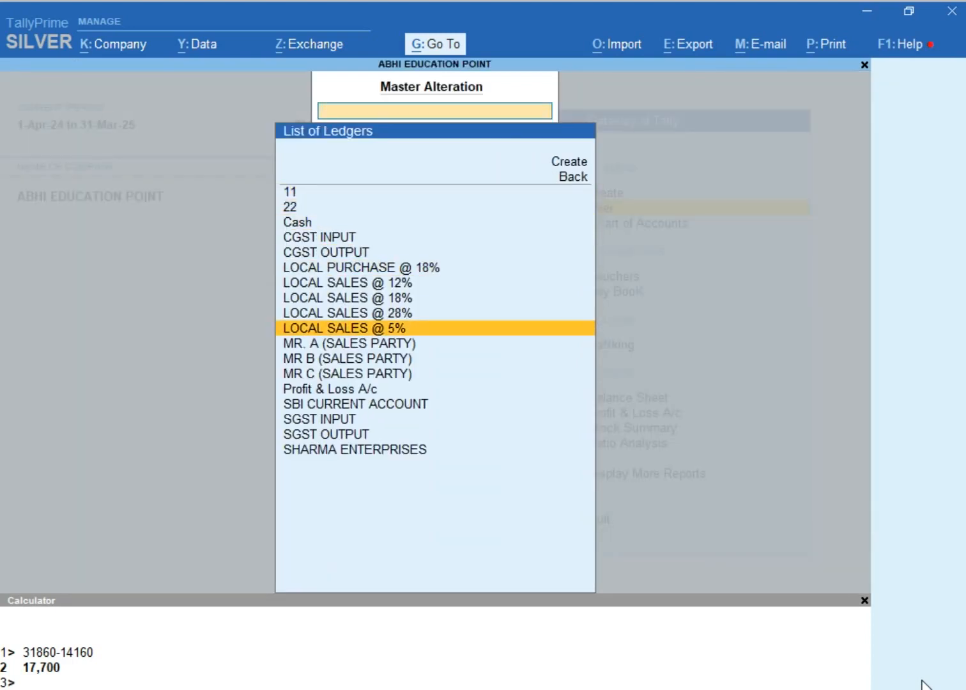
key(Down)
key(Return)
key(Return)
key(Return)
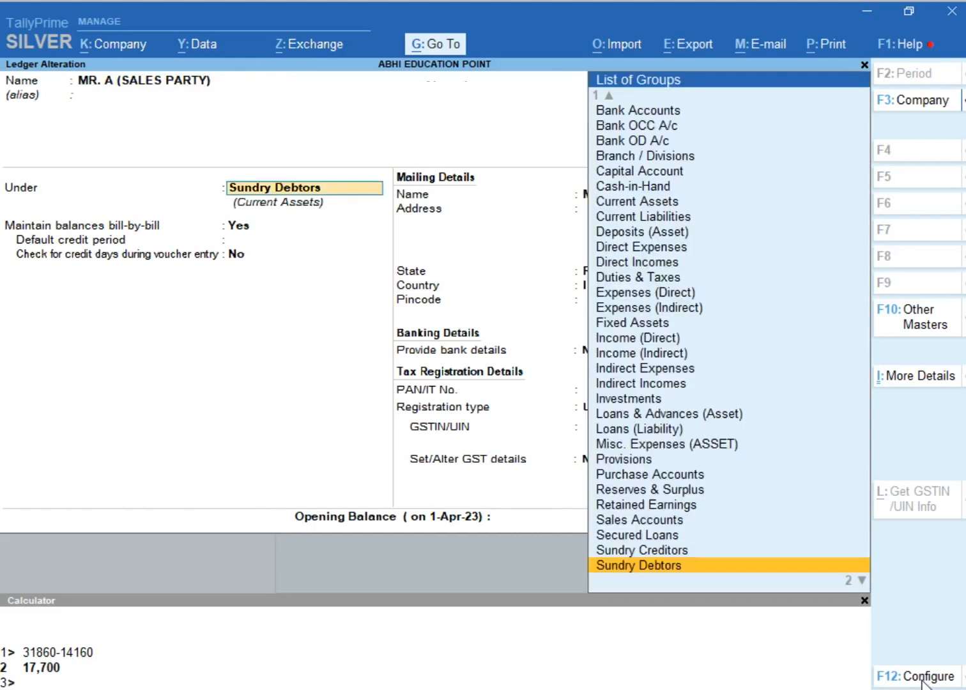
key(Return)
key(Return)
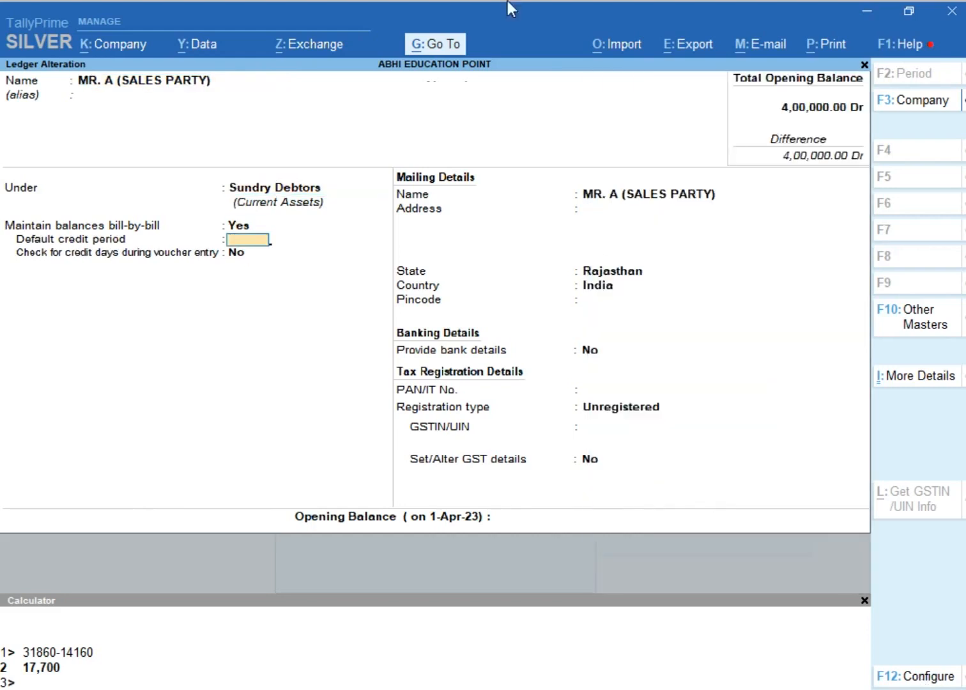
Step: Open the ledger configuration and set Show more configurations to Yes
click(926, 676)
key(Up)
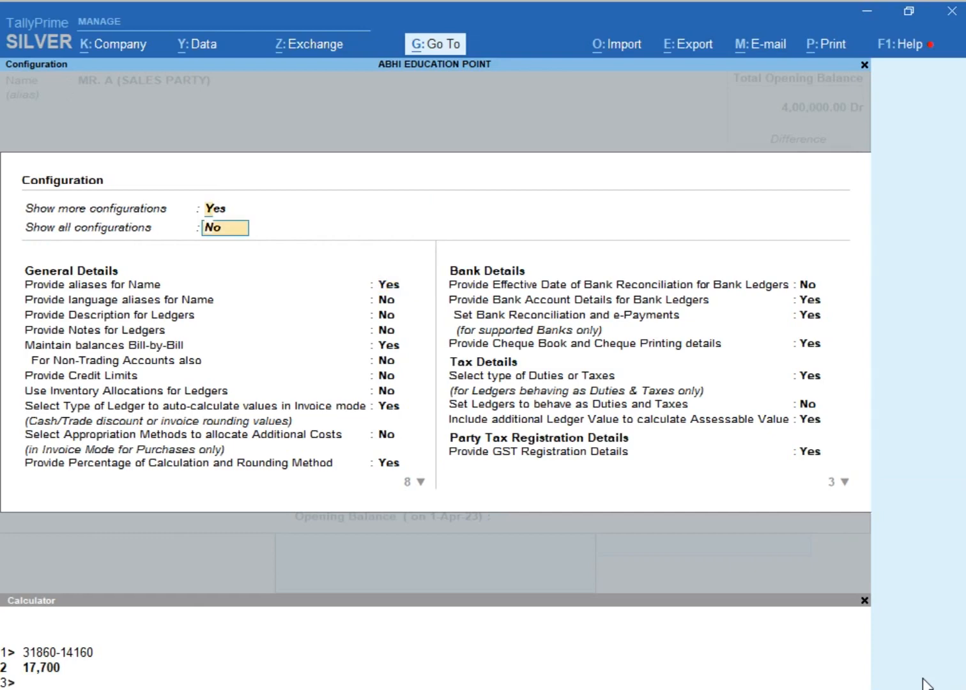
key(Up)
text(n)
key(Return)
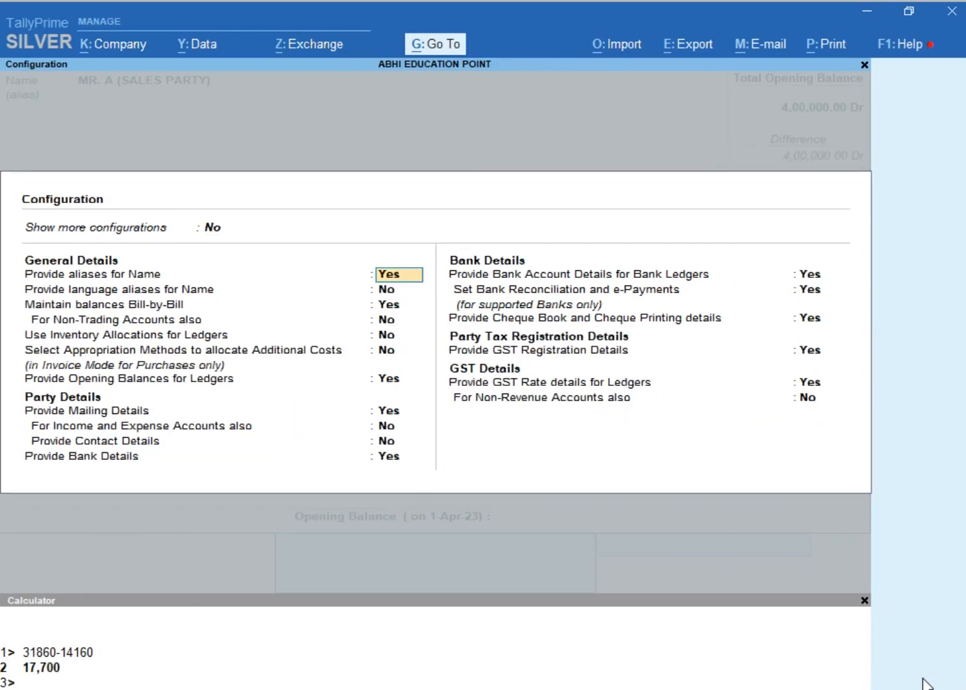
key(Up)
text(y)
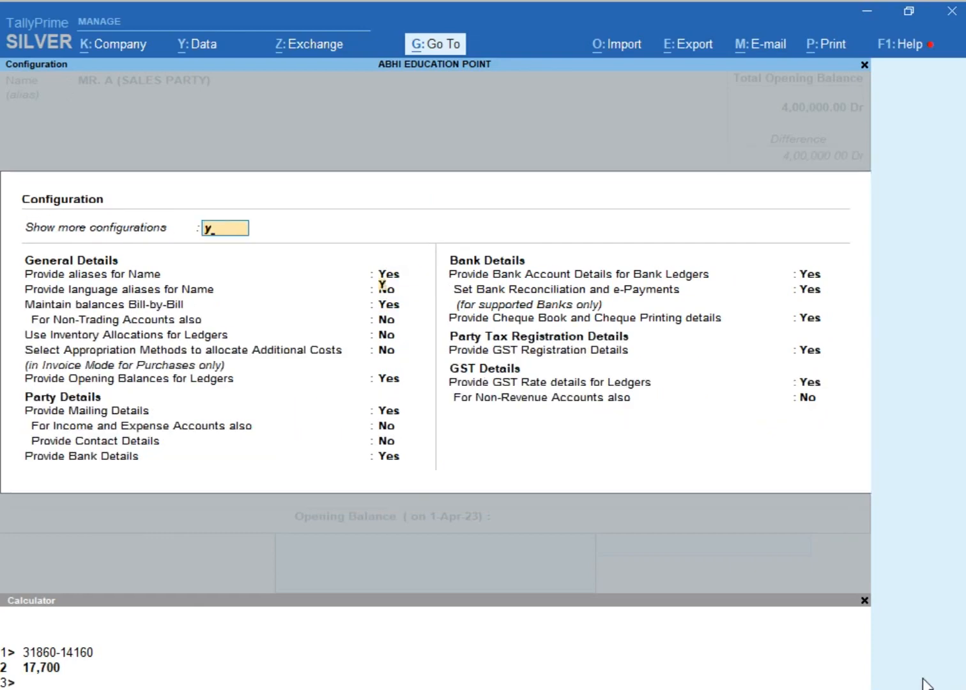
key(Return)
Step: Set Provide Credit Limits to Yes and accept the ledger configuration
key(Down)
key(Down)
key(Down)
key(Down)
key(Down)
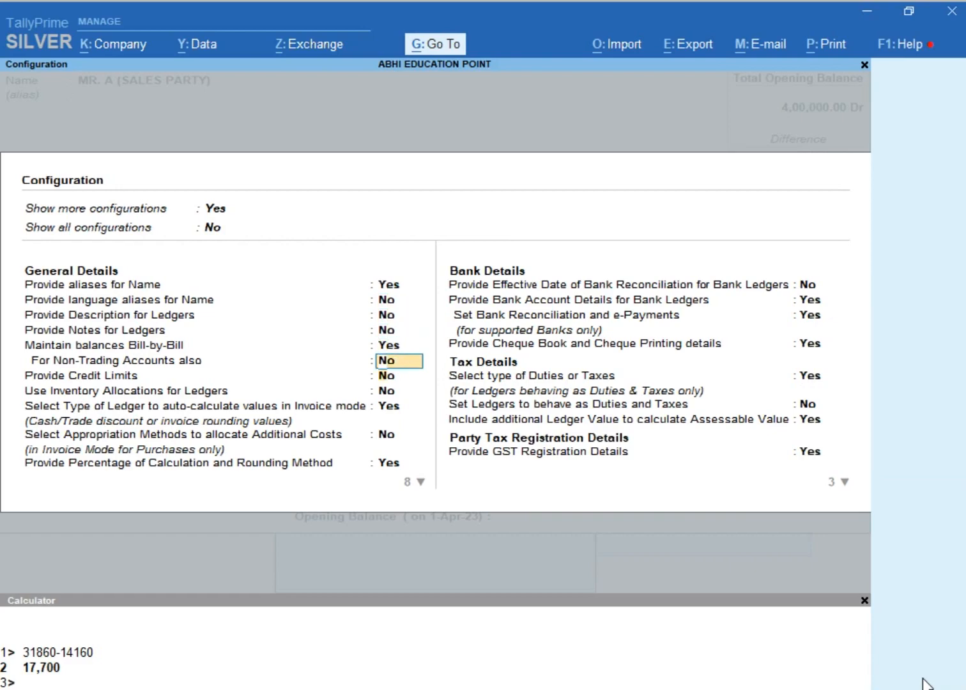
key(Down)
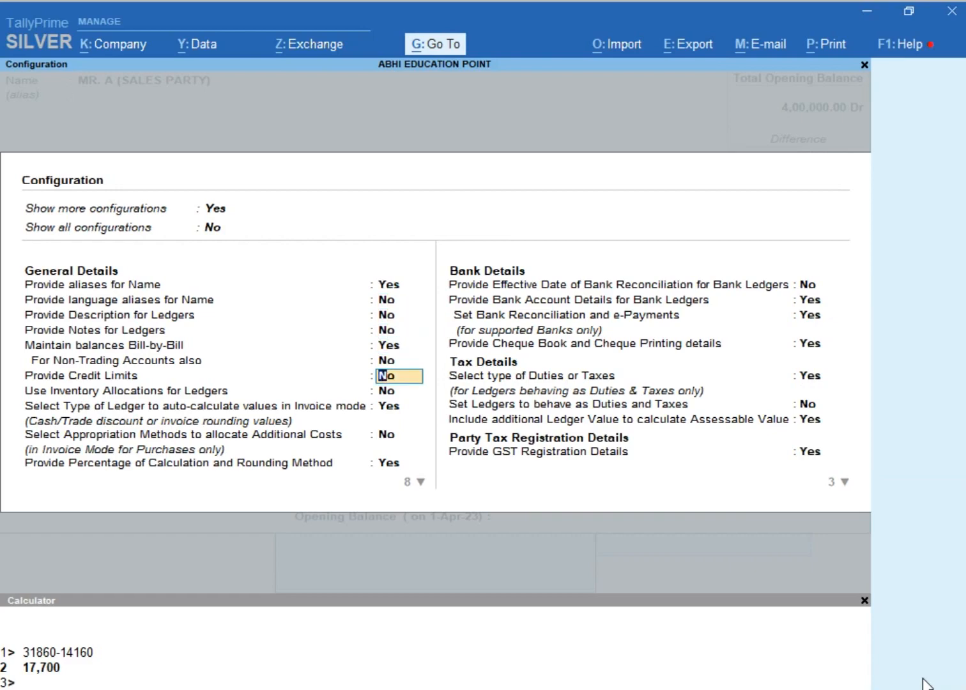
text(y)
key(Return)
key(Return)
key(Return)
key(Return)
key(Return)
key(Return)
key(Return)
key(Return)
key(Return)
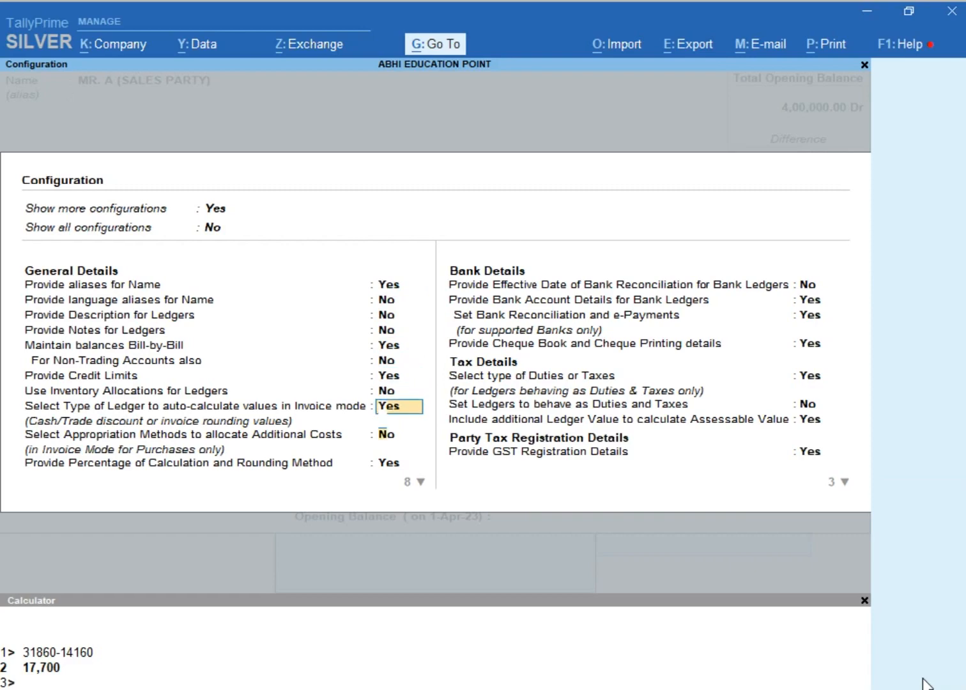
key(Return)
key(Return)
key(Return)
key(Return)
key(Return)
key(Return)
key(Return)
key(Return)
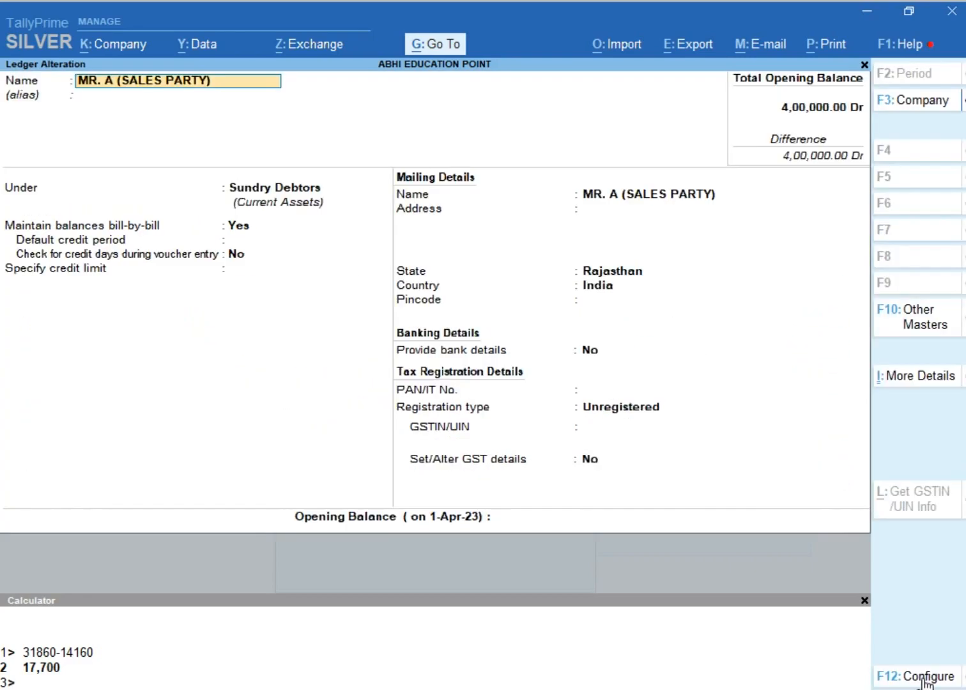
Step: Set the credit limit of MR. A (SALES PARTY) to 15,000, leave the post-dated override at No, and save the ledger
key(Return)
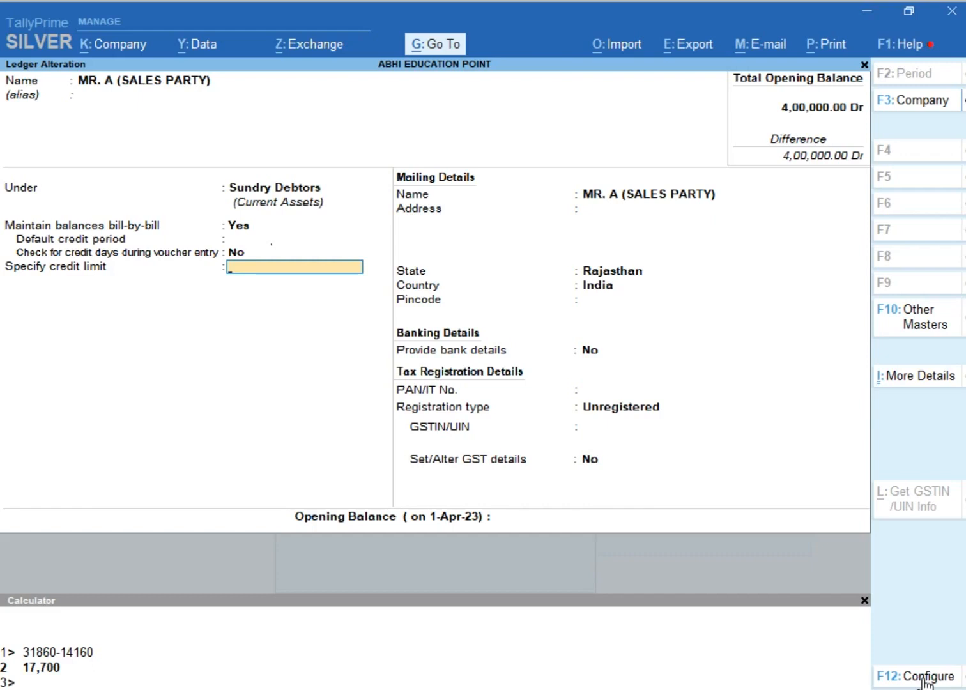
text(15000)
key(Return)
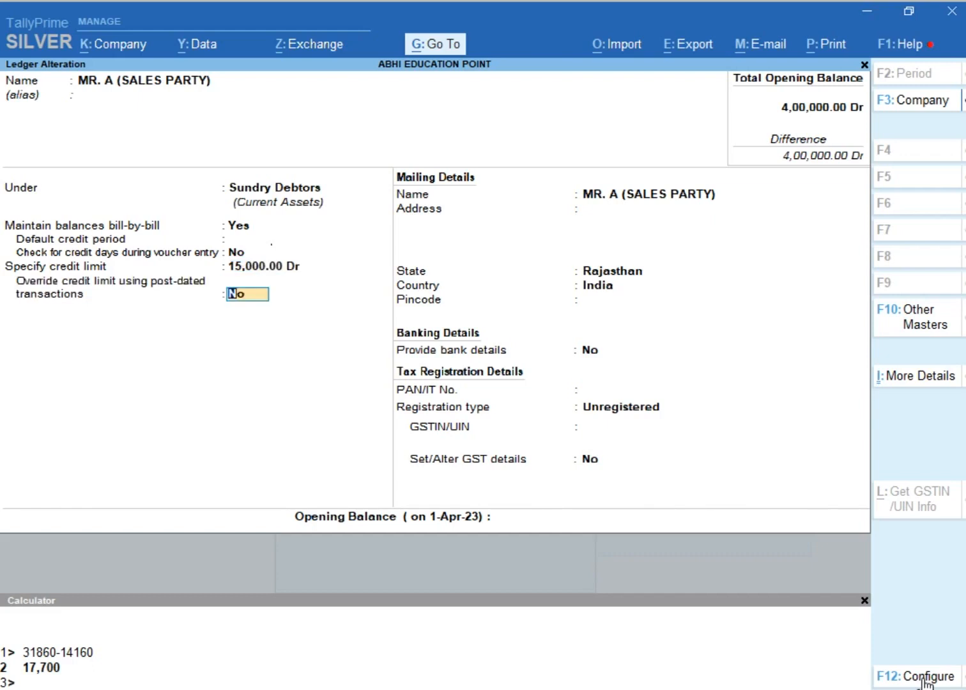
key(Return)
key(Return)
key(Return)
key(Return)
key(Return)
key(Return)
key(Return)
key(Return)
key(y)
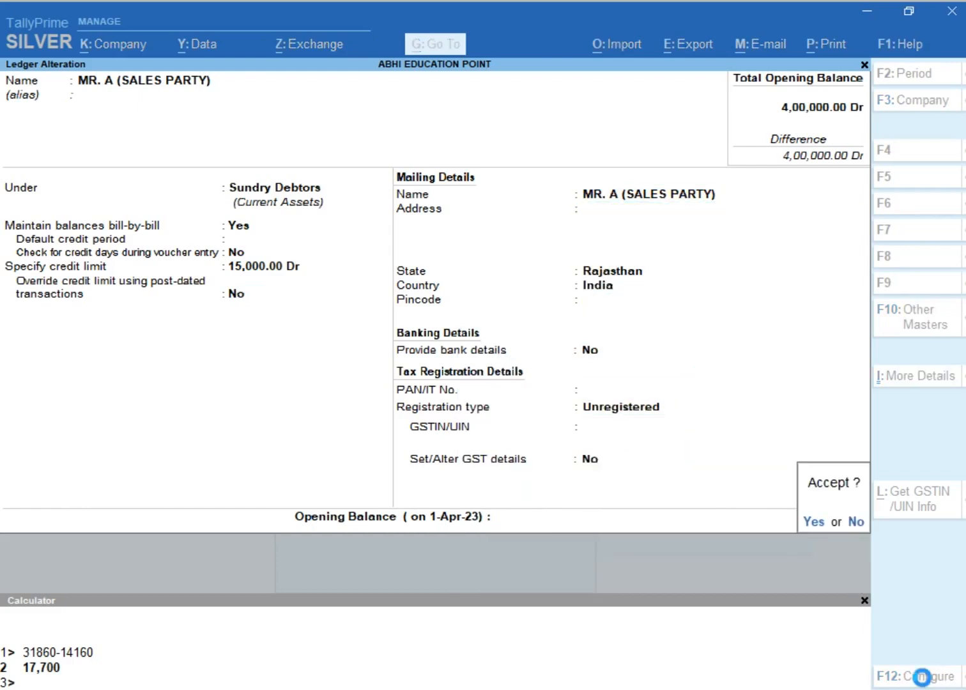
Step: Leave ledger alteration, return to the Gateway of Tally, and open a new sales voucher
key(Escape)
key(Escape)
key(Escape)
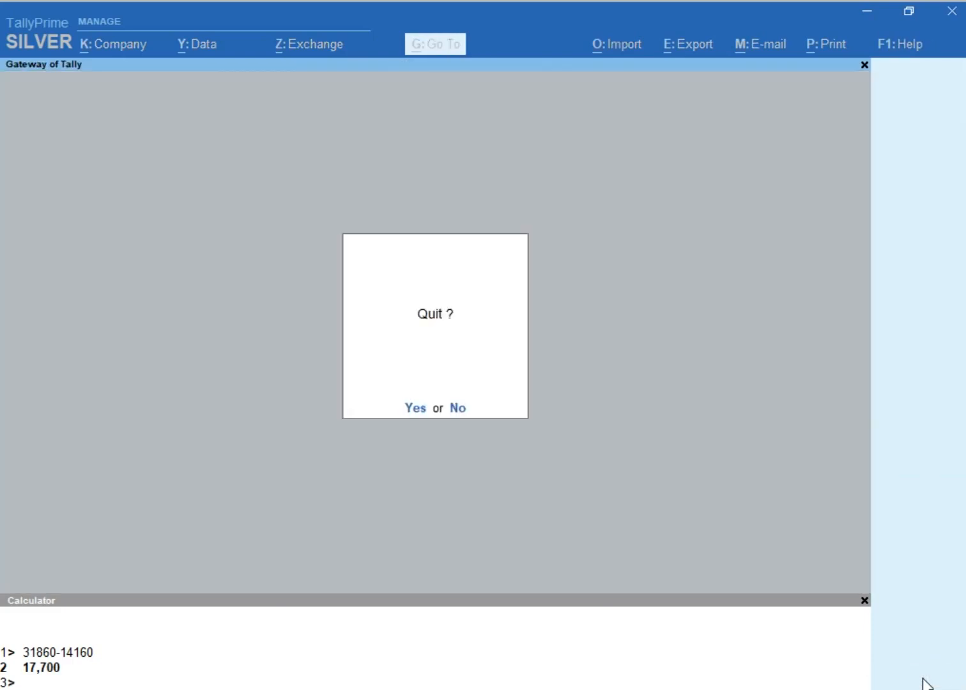
key(Escape)
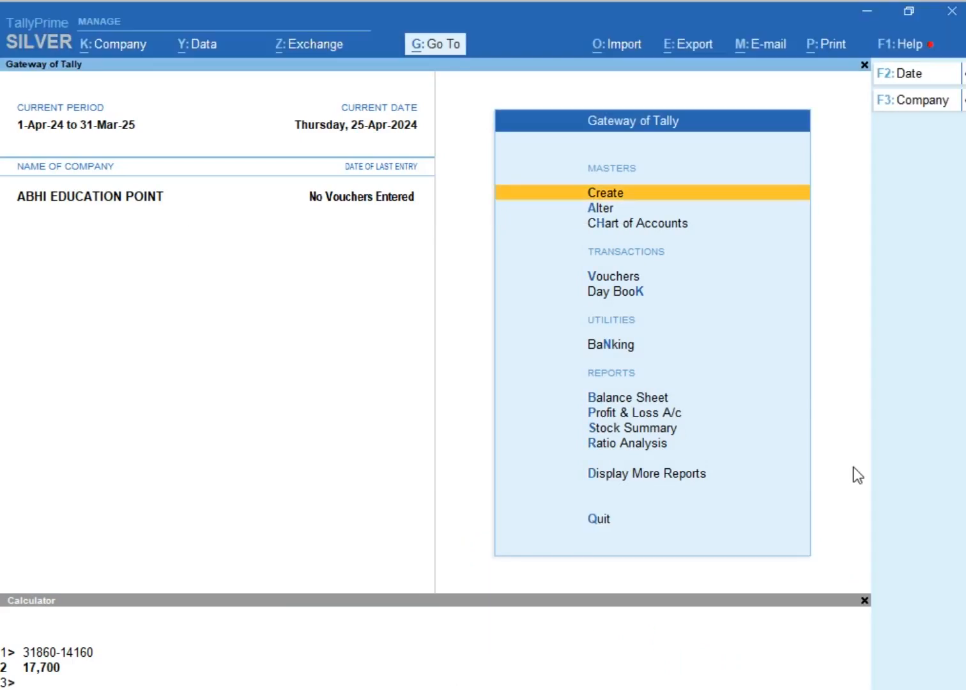
key(Down)
key(Down)
key(Down)
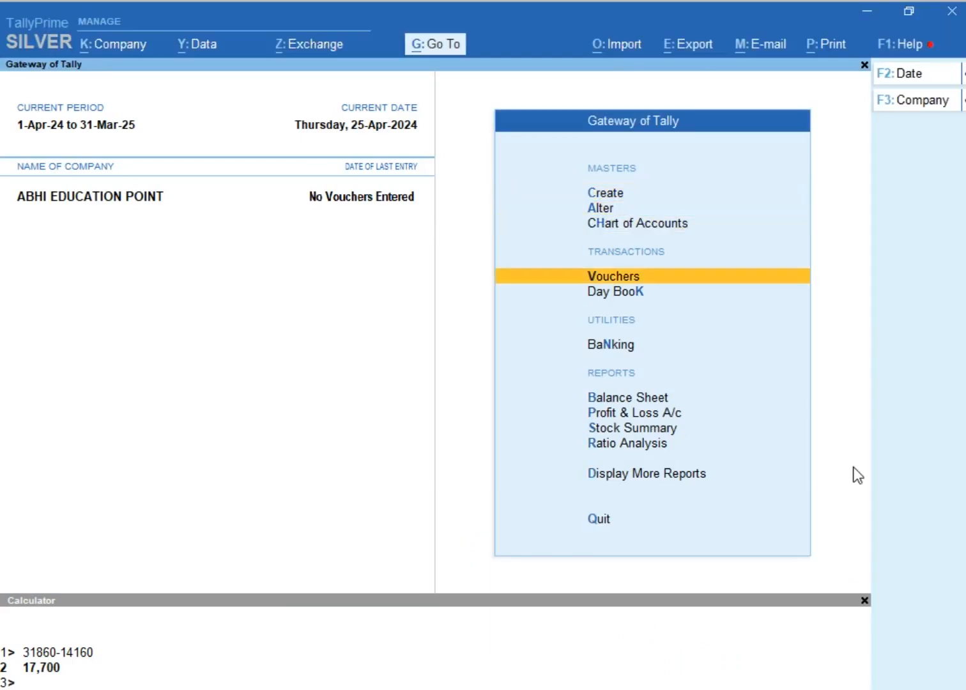
key(Return)
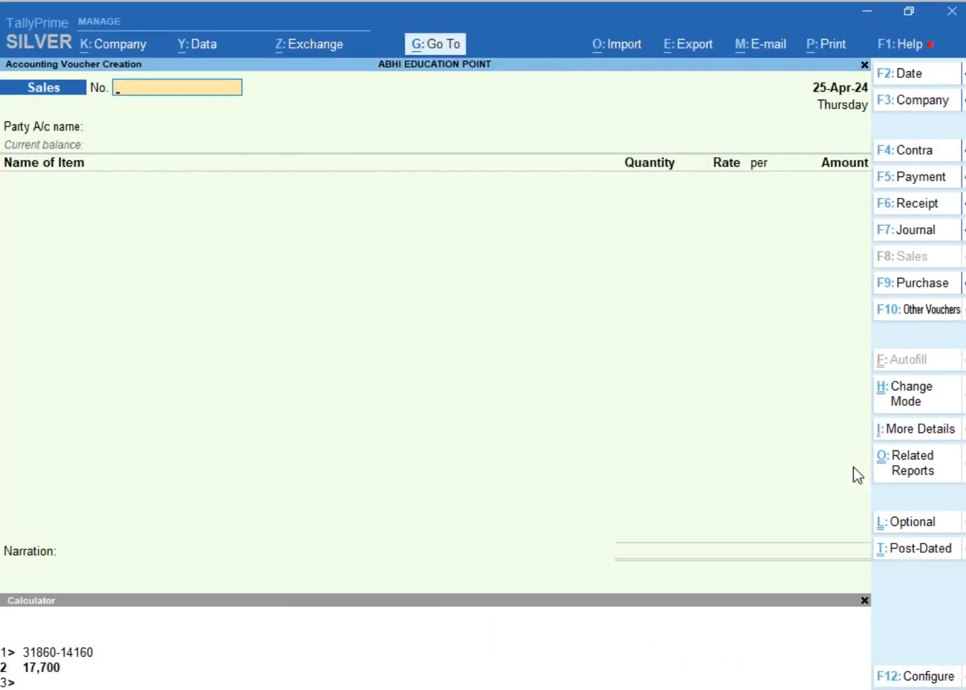
Step: Set the sales voucher number to 11 and choose MR. A (SALES PARTY) as the party account
text(11)
key(Return)
key(Return)
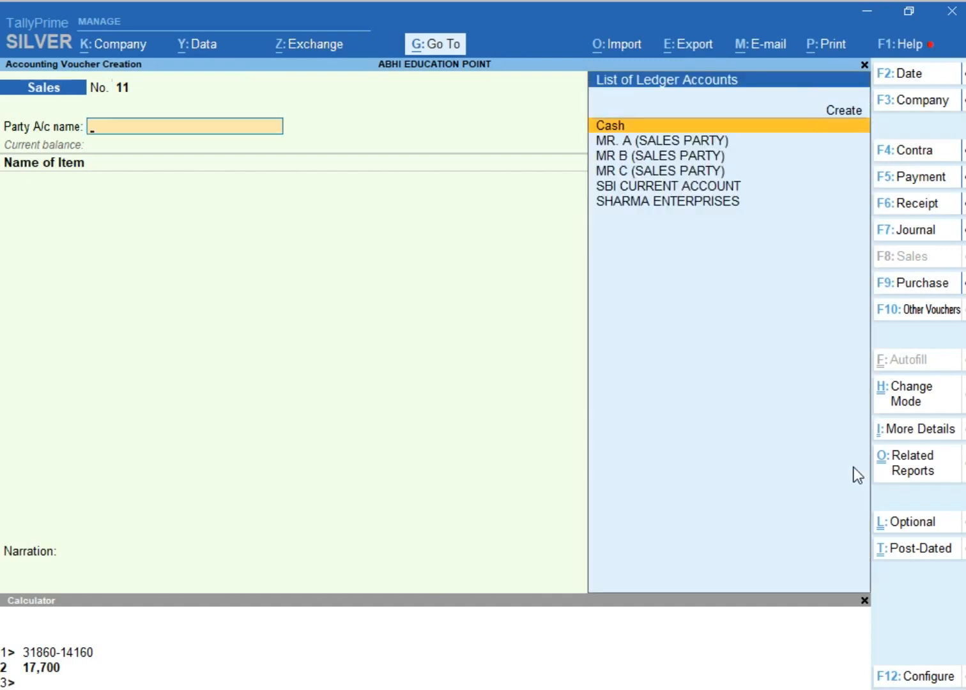
text(M)
key(Return)
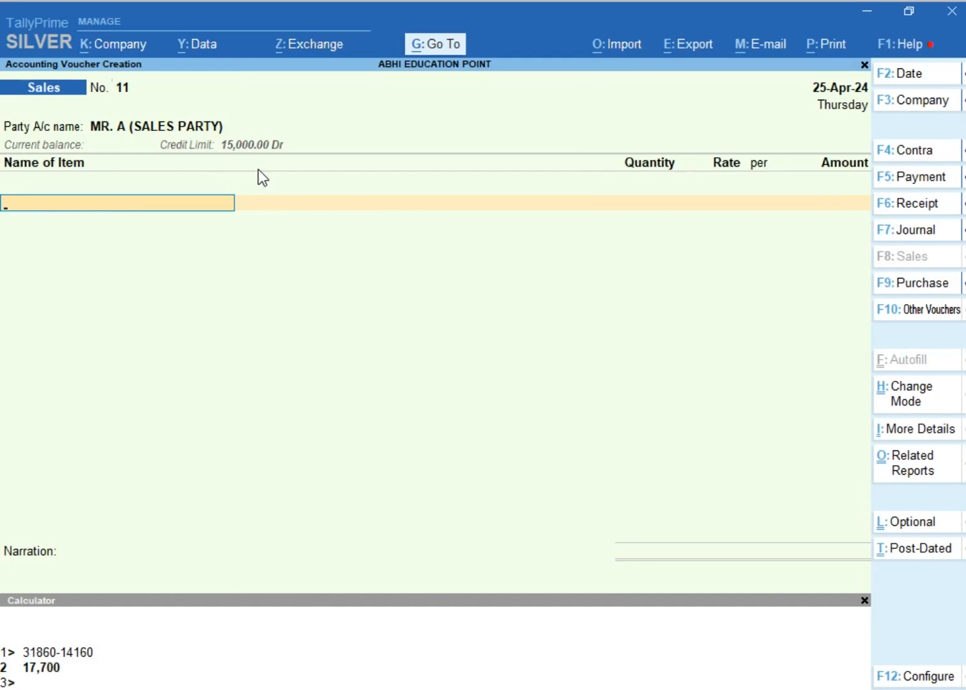
Step: Add the stock item HARDWARE with a quantity of 40 PCS and an amount of 12,000
text(H)
key(Return)
text(1)
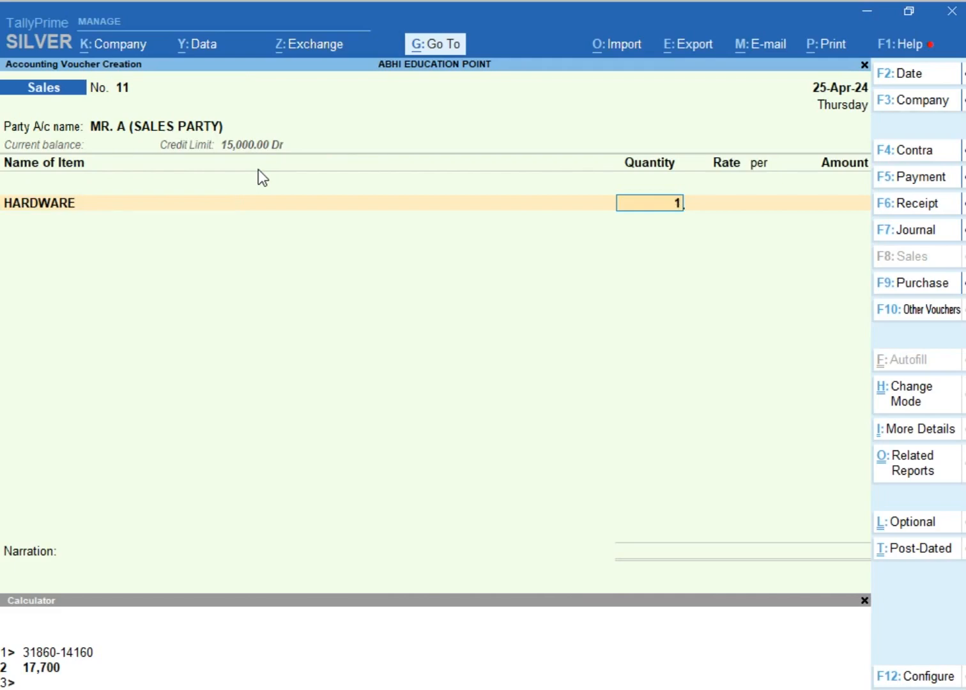
key(BackSpace)
text(40)
key(Return)
key(Return)
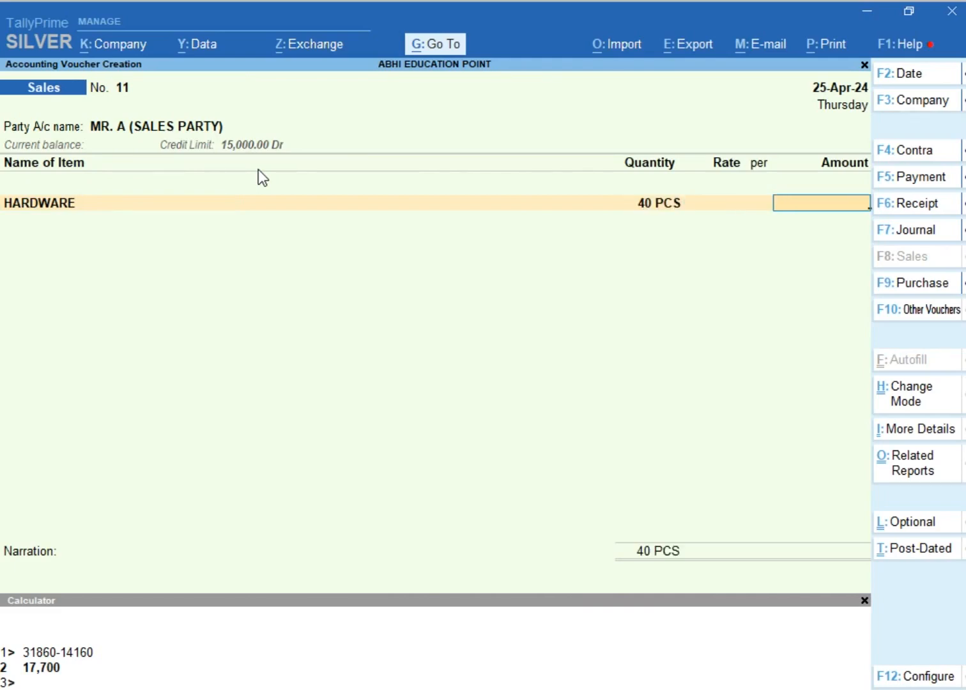
text(12000)
key(Return)
key(Return)
Step: Add the SGST OUTPUT and CGST OUTPUT tax ledgers below the HARDWARE item
text(11)
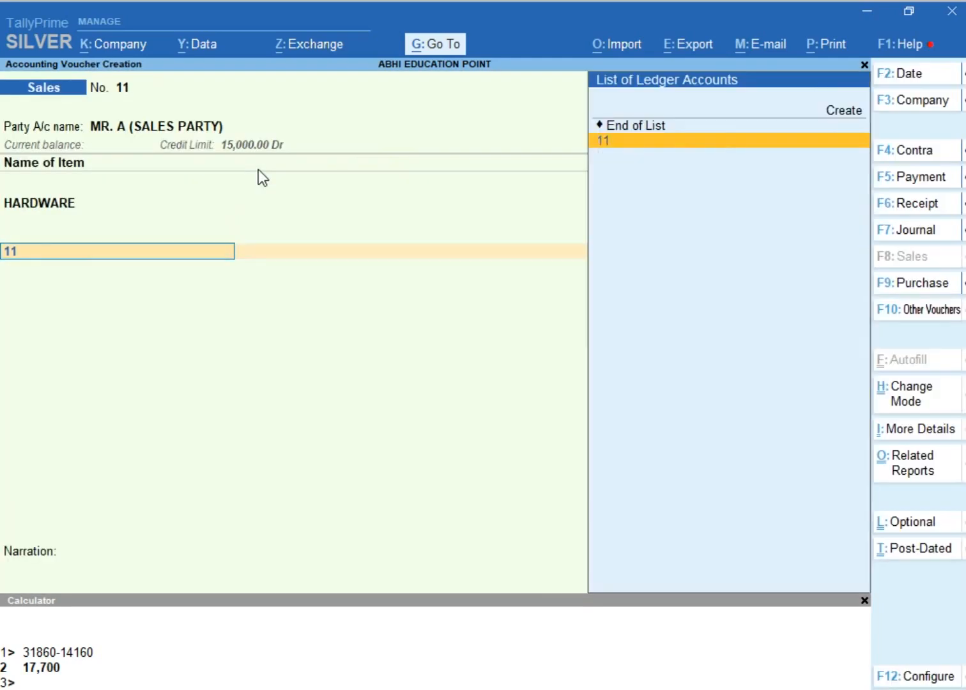
key(Return)
key(Return)
text(2)
key(Return)
key(Return)
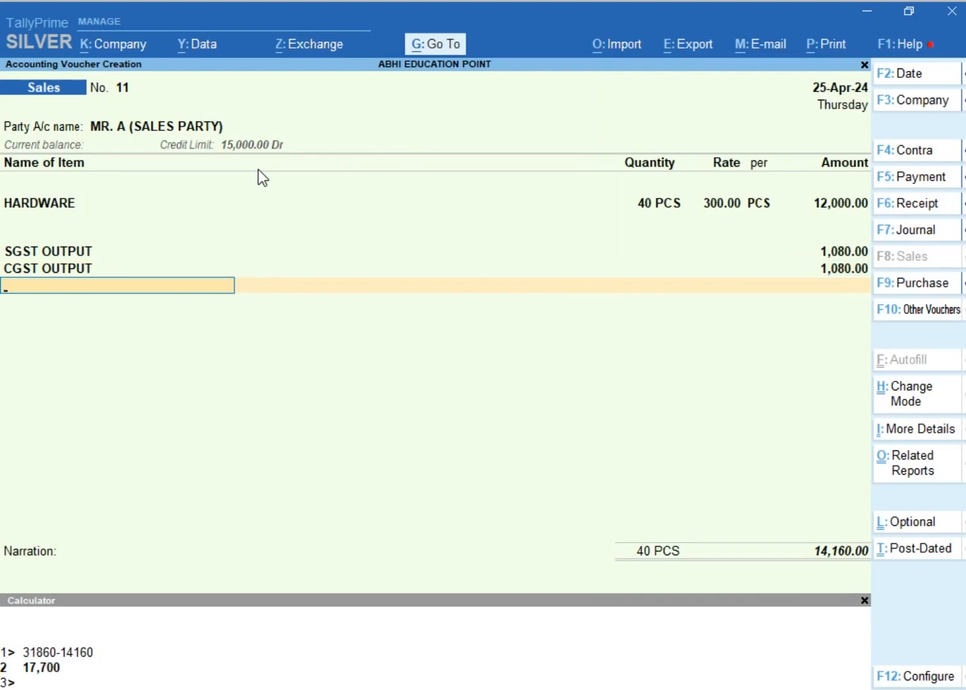
Step: Change the HARDWARE amount to 15,000 and recalculate the SGST OUTPUT and CGST OUTPUT lines
key(BackSpace)
key(BackSpace)
key(BackSpace)
key(BackSpace)
key(BackSpace)
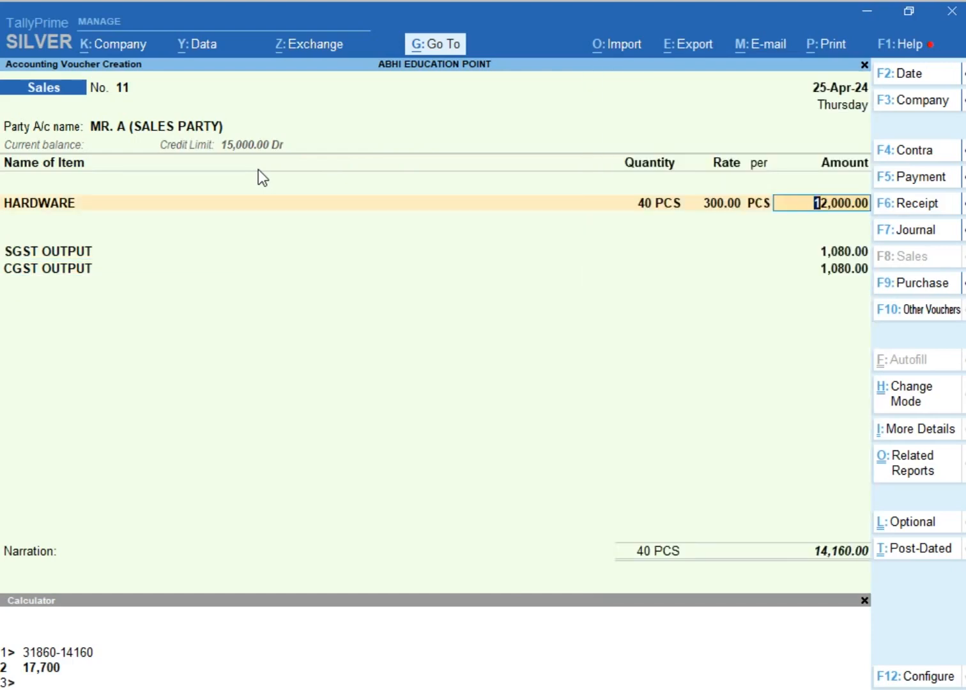
text(15000)
key(Return)
key(Return)
key(Return)
key(Return)
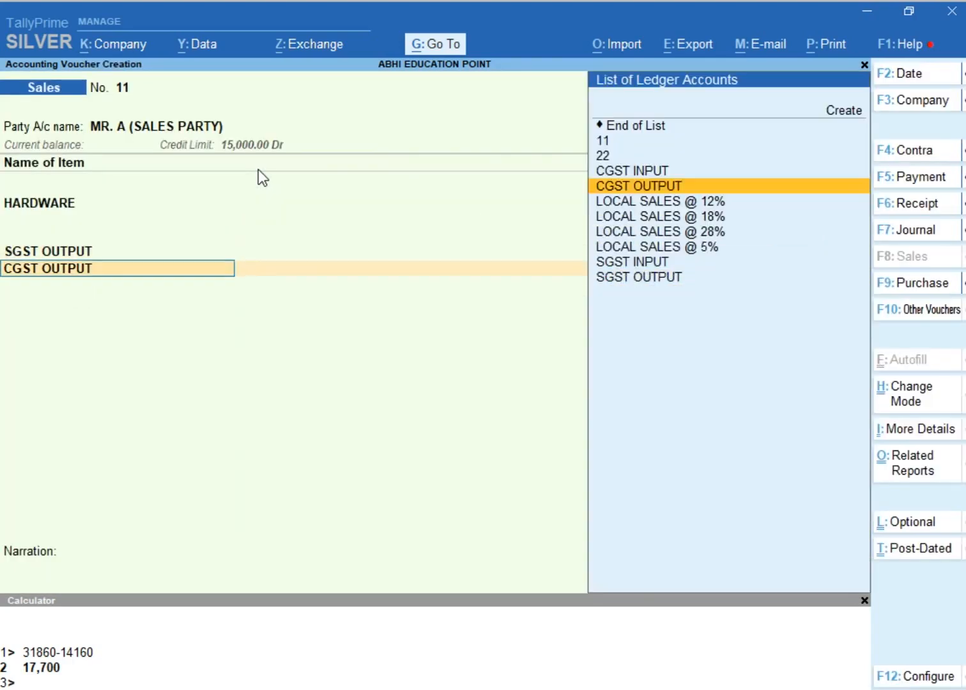
key(Return)
key(Return)
key(Return)
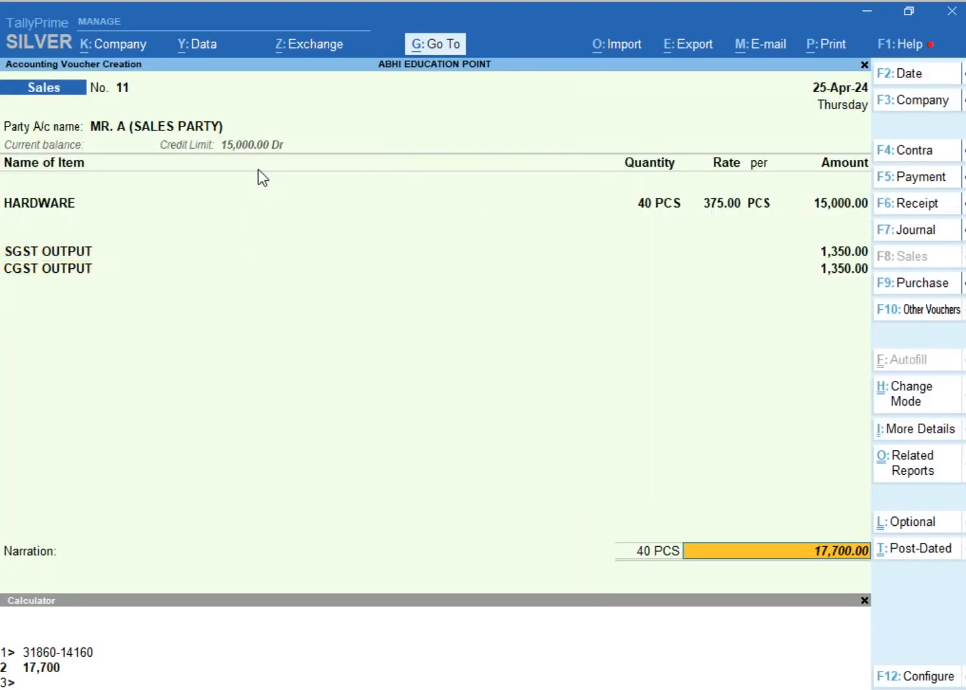
Step: Try to accept the sales voucher with the 15,000 HARDWARE amount
key(Return)
key(Return)
key(Return)
key(Return)
key(Return)
key(Return)
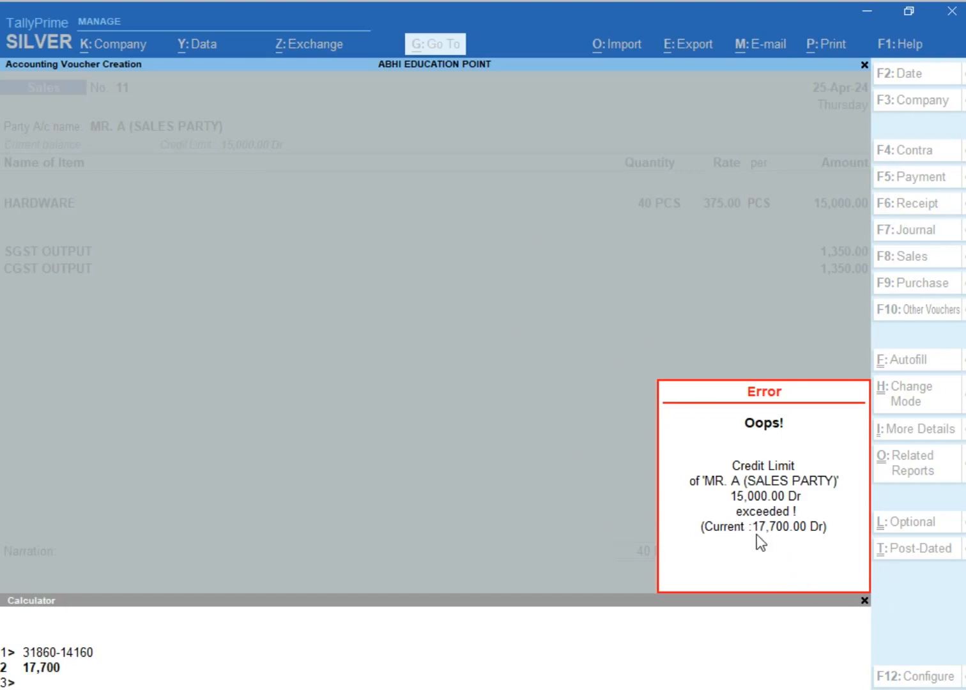
Step: Dismiss the credit limit error, set the HARDWARE amount to 12,000, and recalculate the tax lines
key(Escape)
key(Return)
key(Return)
key(Return)
key(Return)
key(Return)
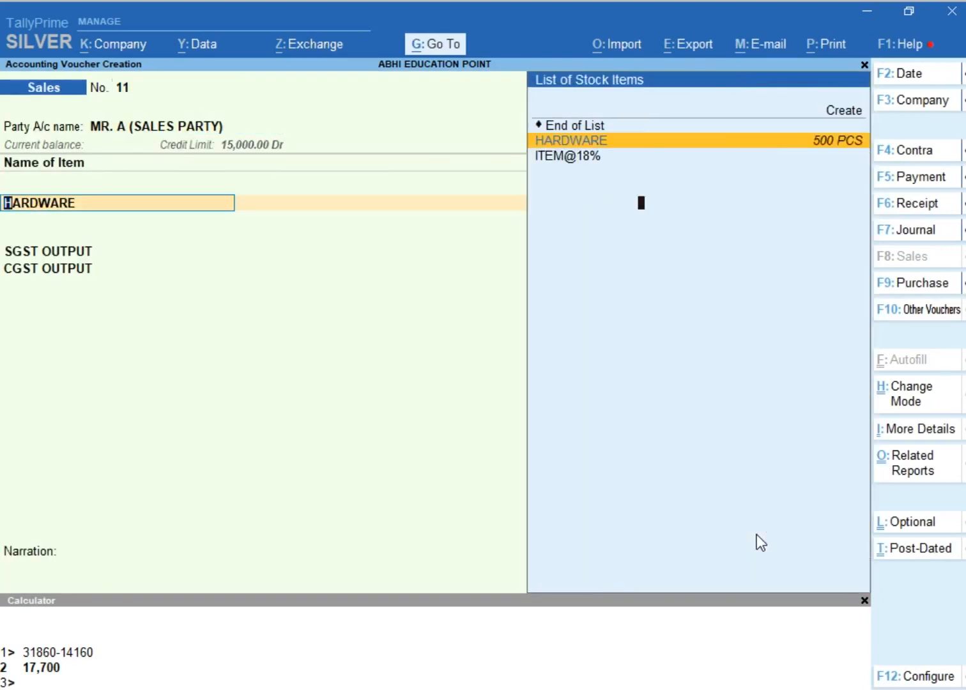
key(Return)
text(12000)
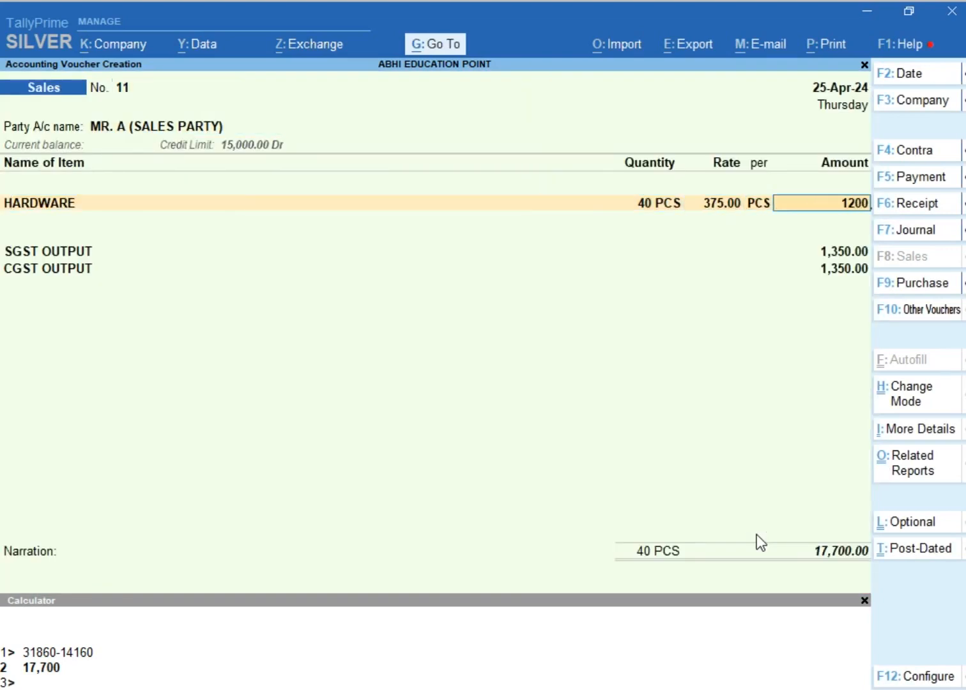
key(Return)
key(Return)
key(Return)
key(Return)
key(Return)
Step: Set the HARDWARE amount to 10,000 and recalculate the SGST OUTPUT and CGST OUTPUT lines
key(BackSpace)
key(BackSpace)
key(BackSpace)
key(BackSpace)
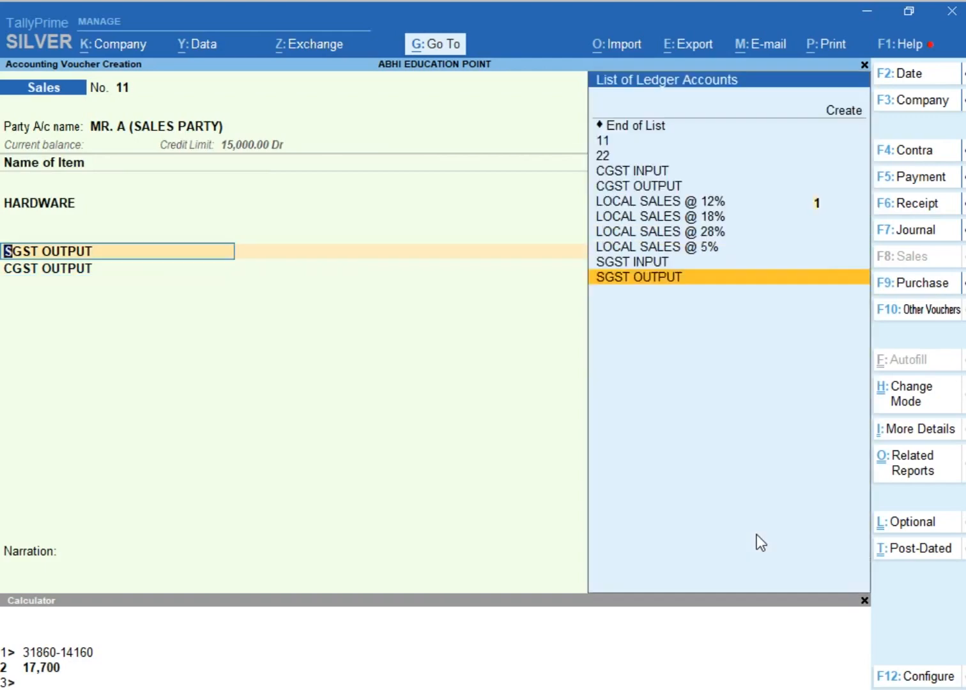
key(Return)
text(10000)
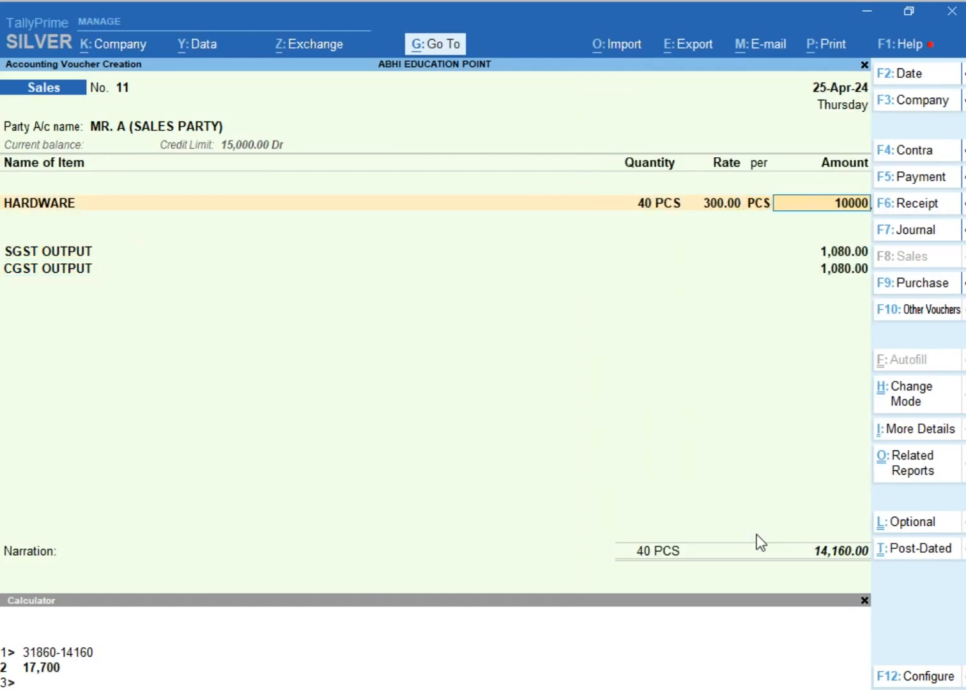
key(Return)
key(Return)
key(Return)
key(Return)
key(Return)
key(Return)
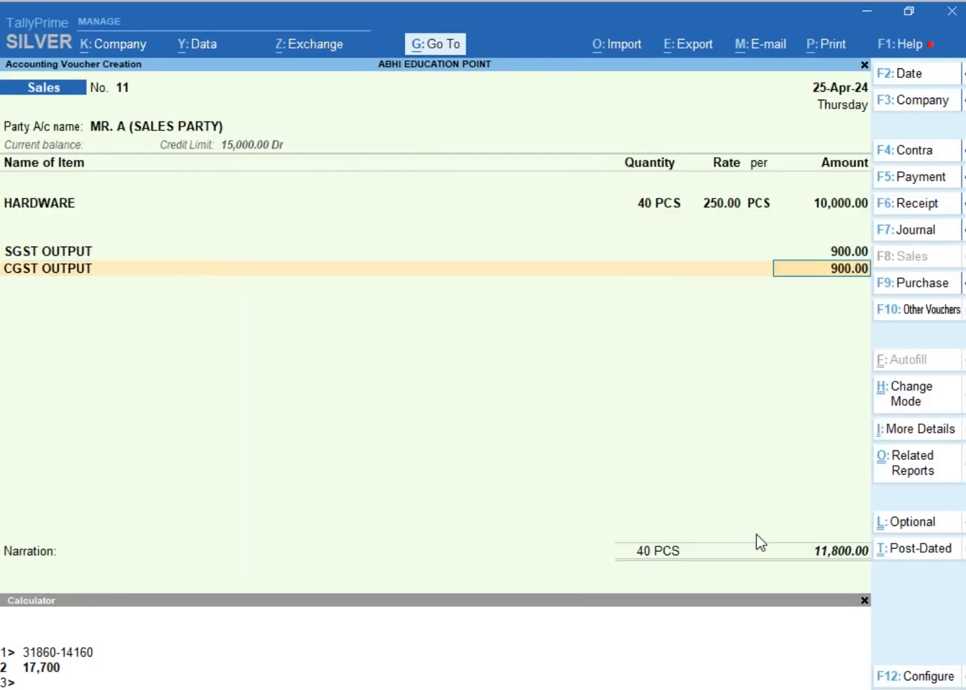
Step: Save sales voucher 11 with the 11,800 bill as New Ref 11 and leave voucher entry
key(Return)
key(Return)
key(Return)
key(Return)
key(Return)
key(Return)
key(Return)
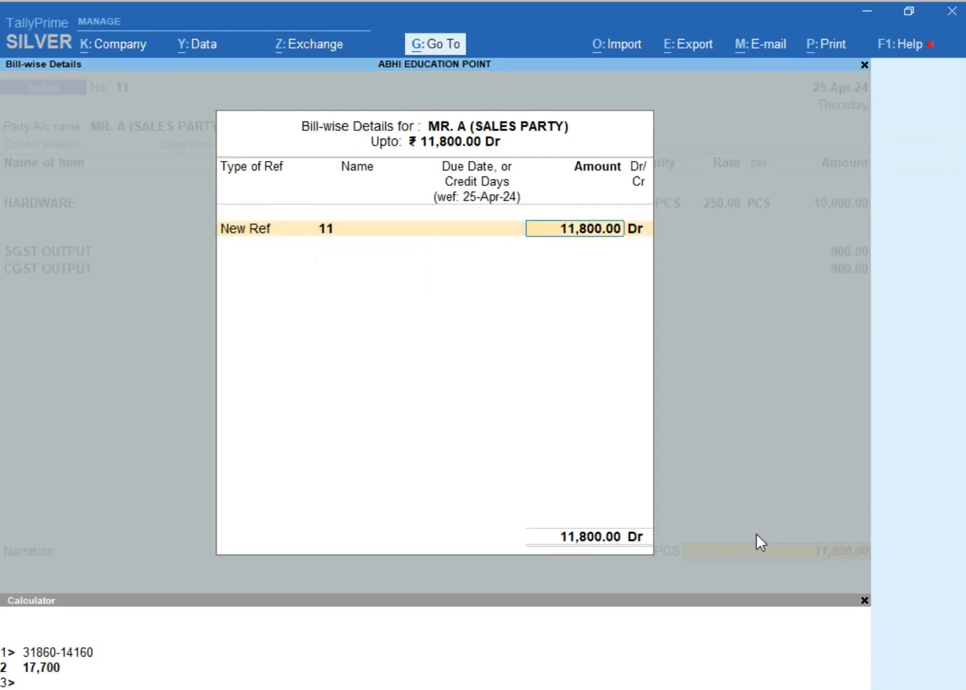
key(Return)
key(Return)
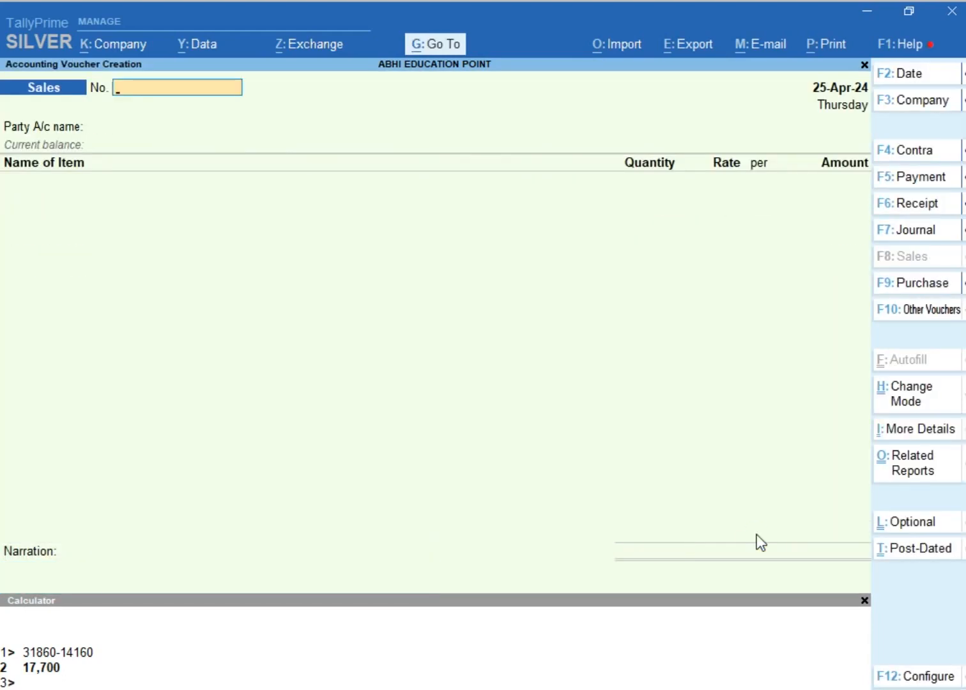
key(Escape)
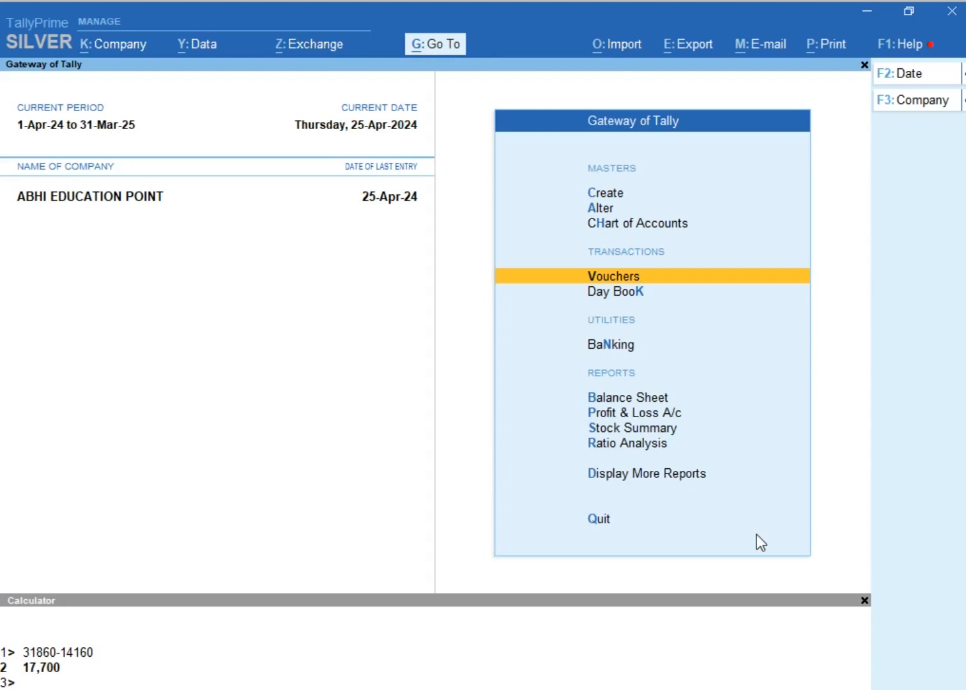
Step: Review the ledger vouchers of MR. A (SALES PARTY) in the account books, then close the report
key(d)
key(a)
key(l)
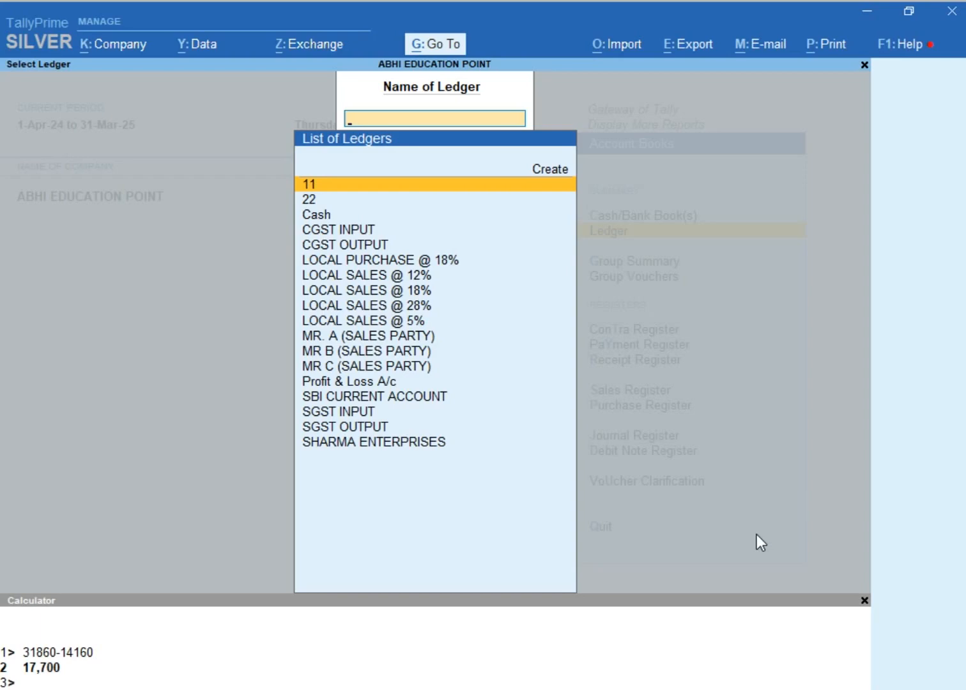
text(Mr)
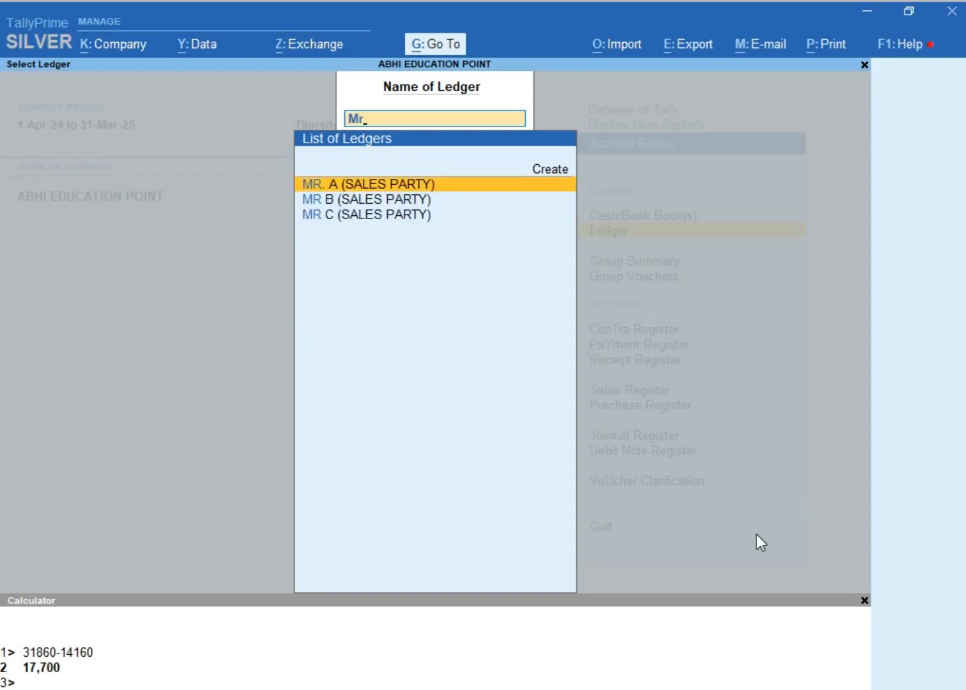
key(Return)
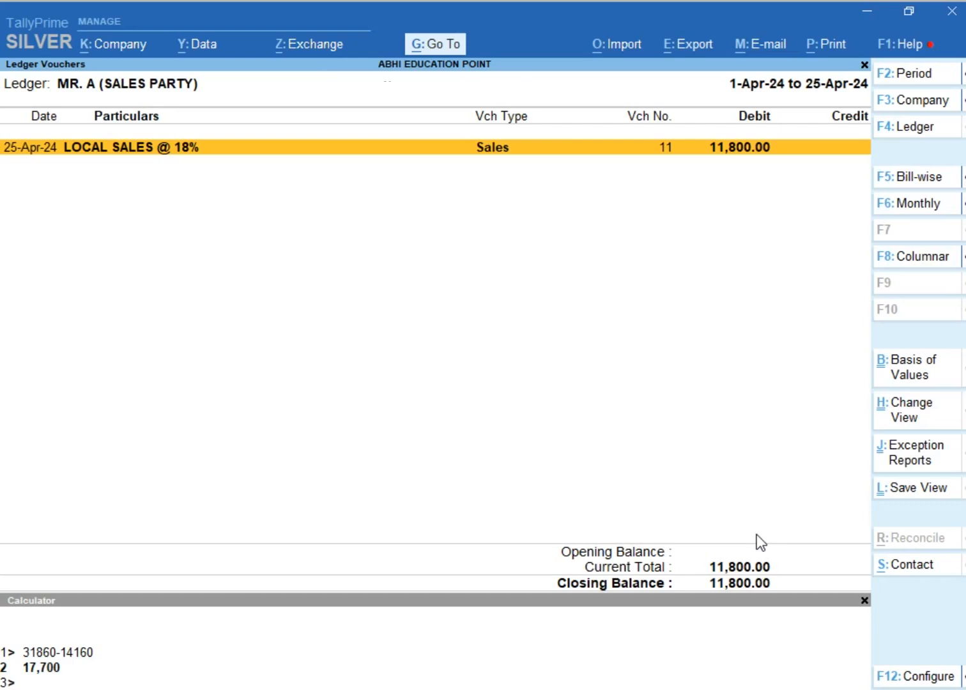
key(Escape)
key(Escape)
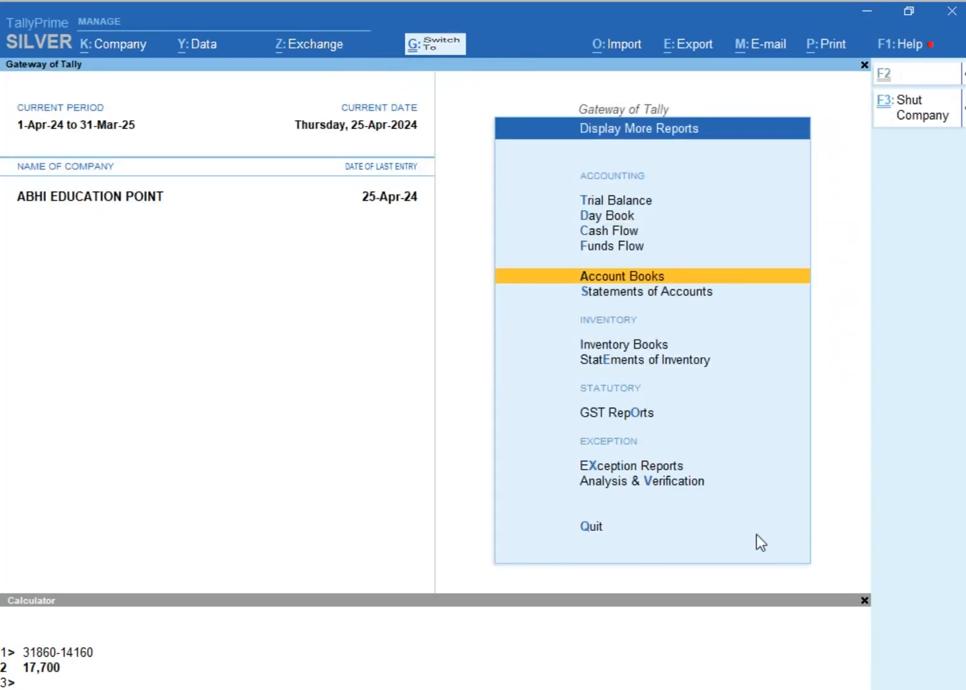
key(ctrl+n)
text(11800-15000)
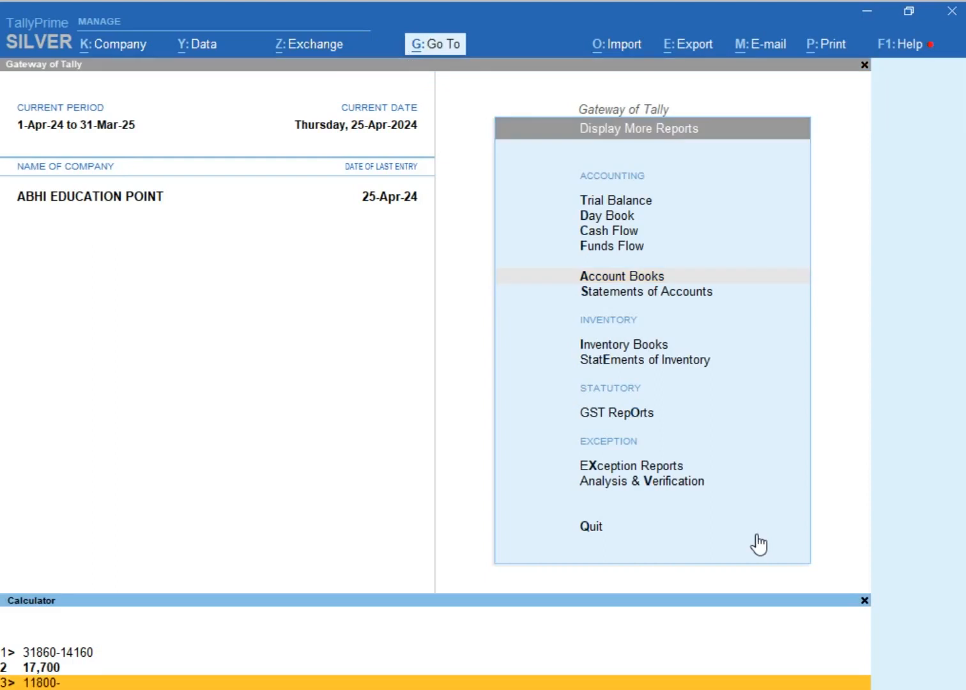
key(Return)
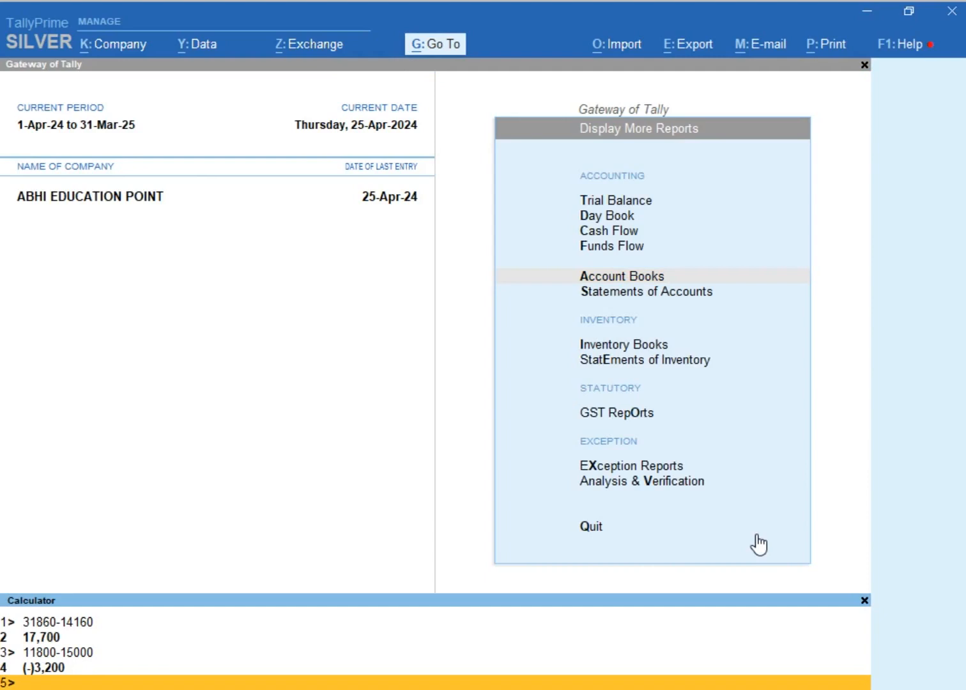
key(ctrl+m)
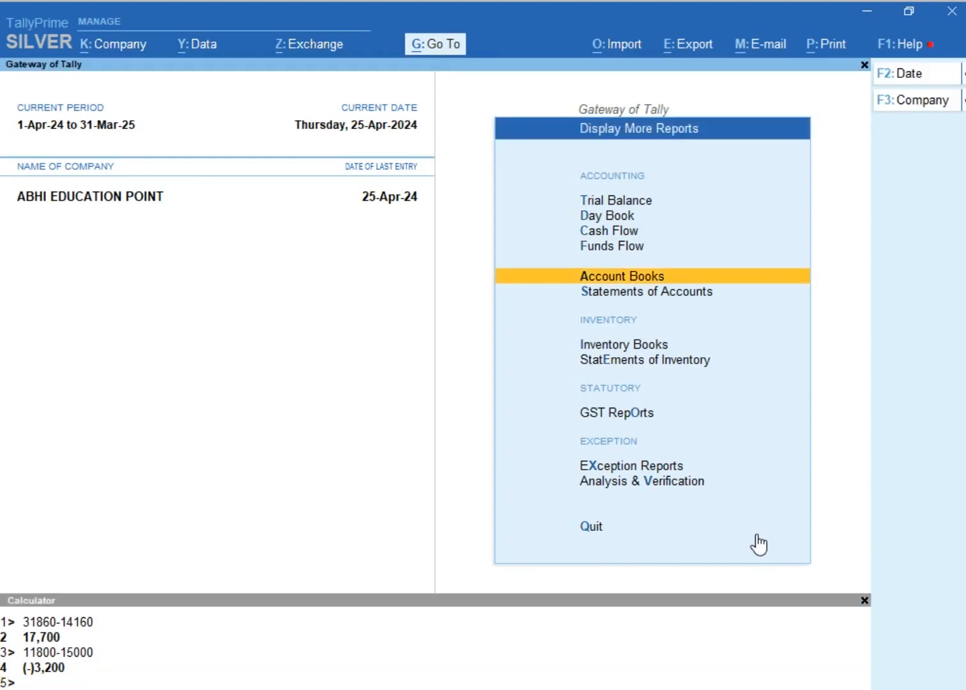
Step: Start sales voucher 25 dated 1-May-24 for the party MR. A (SALES PARTY)
key(Escape)
key(v)
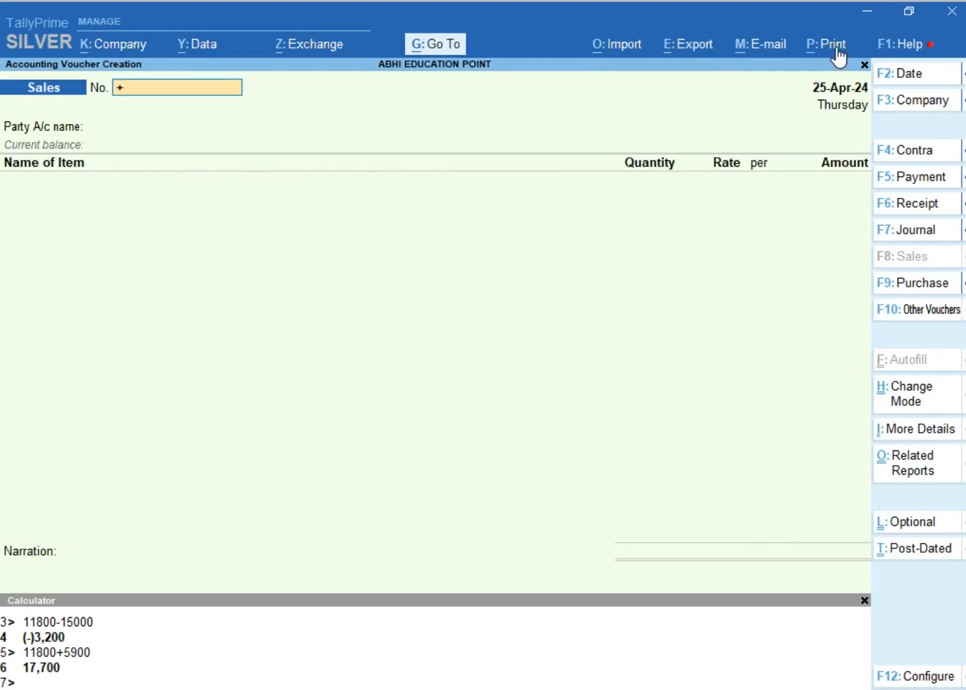
key(BackSpace)
text(25)
key(Return)
text(1.5)
key(Return)
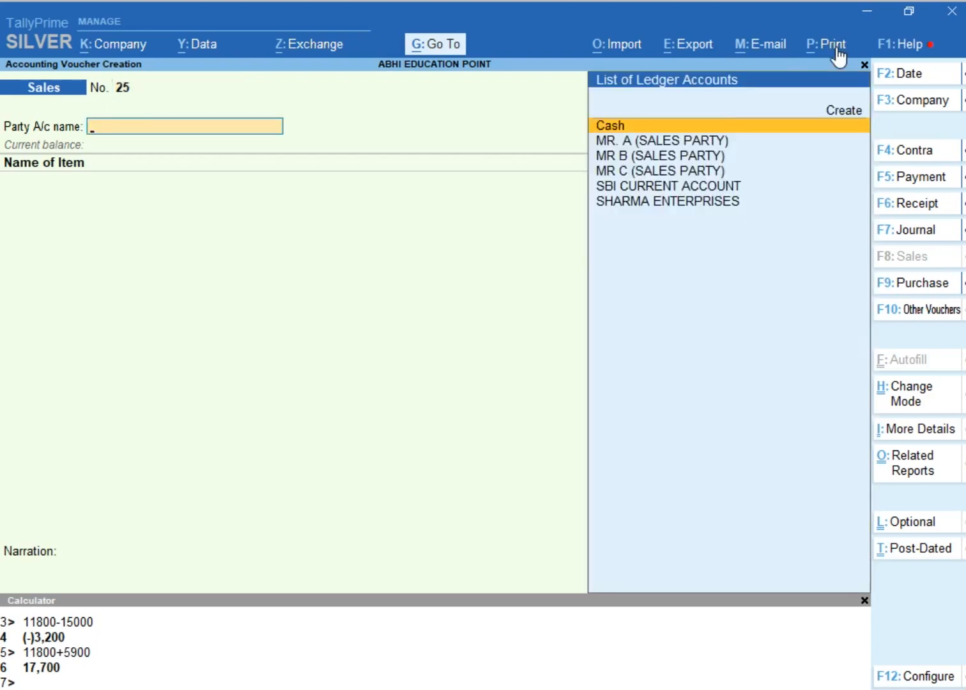
key(Down)
key(Return)
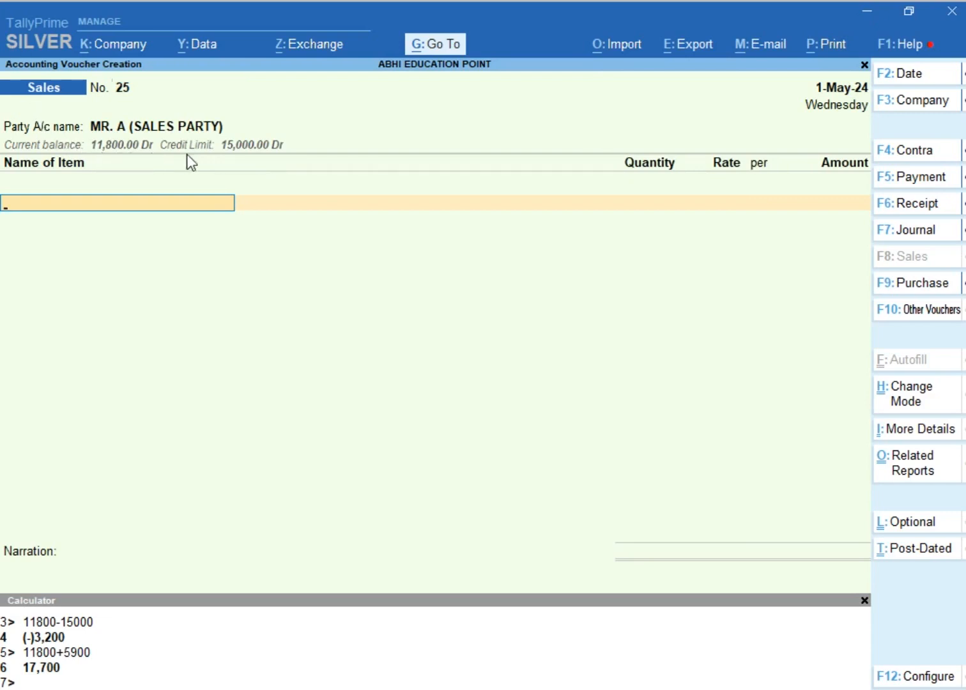
Step: Add the item HARDWARE to the voucher with a quantity of 5 PCS
text(H)
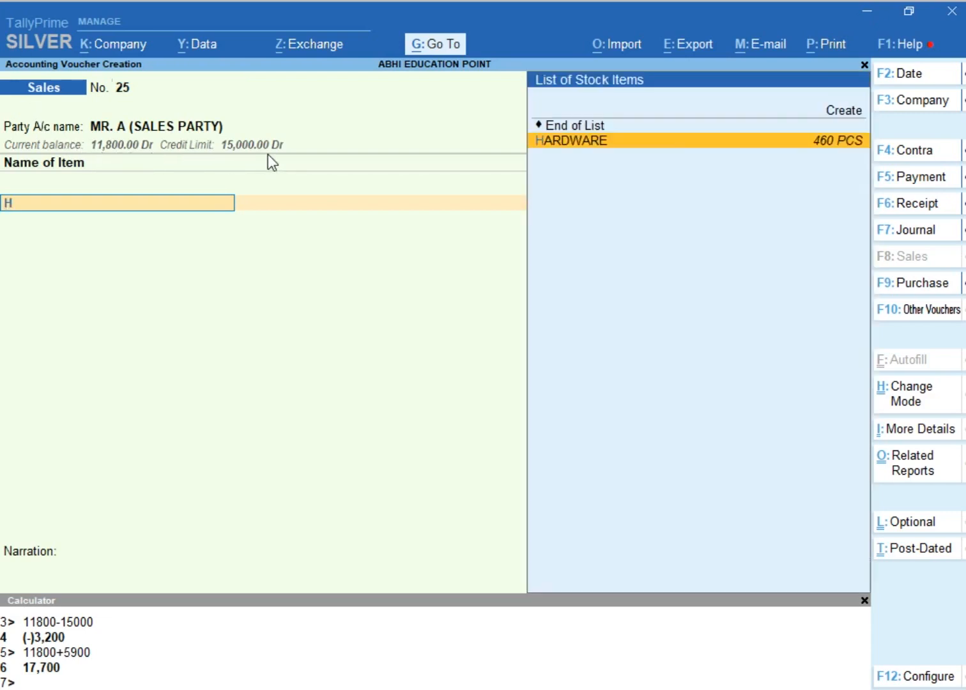
key(Return)
text(4)
key(Return)
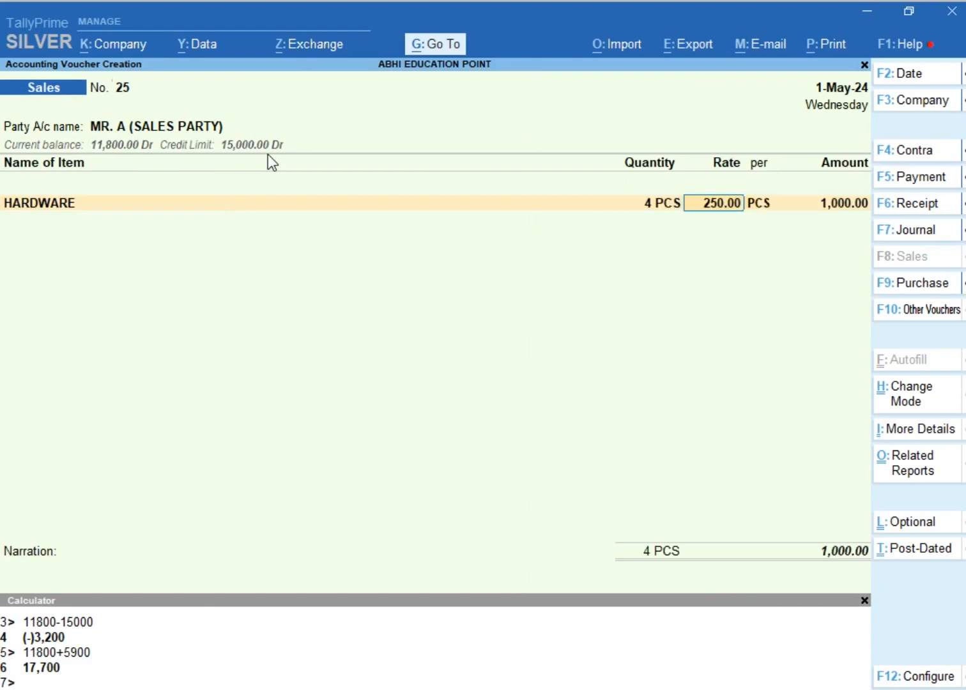
key(Return)
key(BackSpace)
key(BackSpace)
text(5)
key(Return)
key(Return)
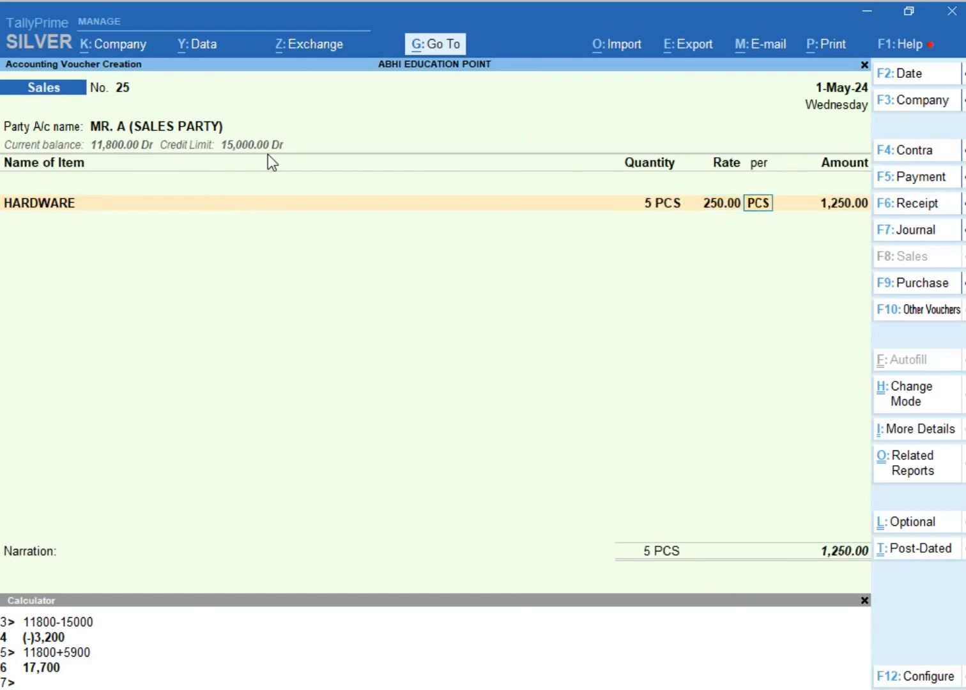
Step: Set the HARDWARE amount to 5,000 and confirm its sales ledger allocation
key(Return)
text(590)
key(BackSpace)
key(BackSpace)
text(000)
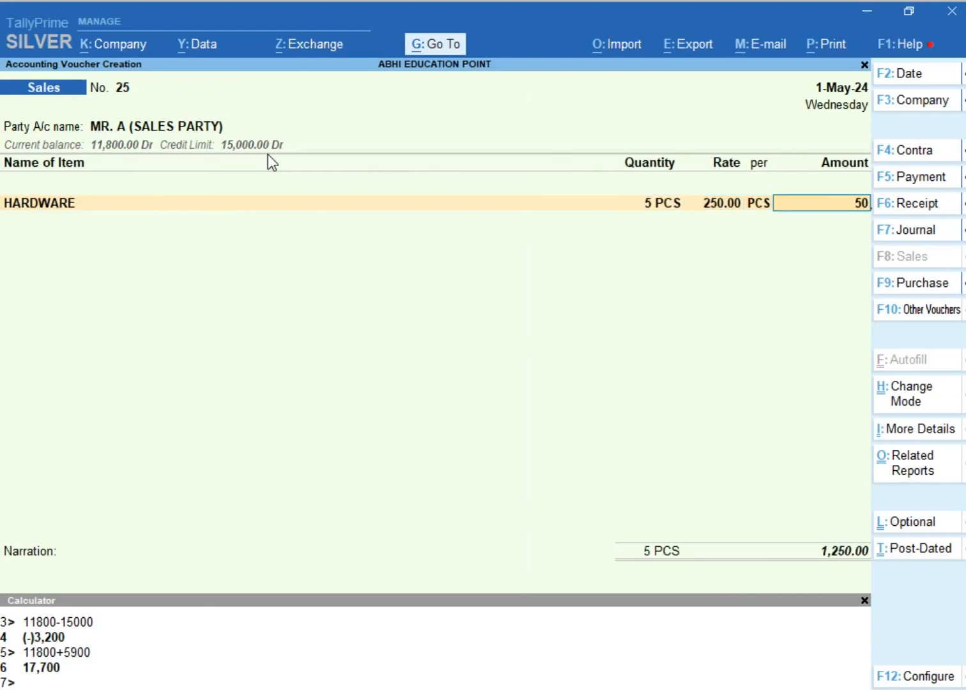
key(Return)
key(Return)
Step: Add the SGST OUTPUT and CGST OUTPUT tax lines to the voucher
text(11)
key(Return)
key(Return)
text(22)
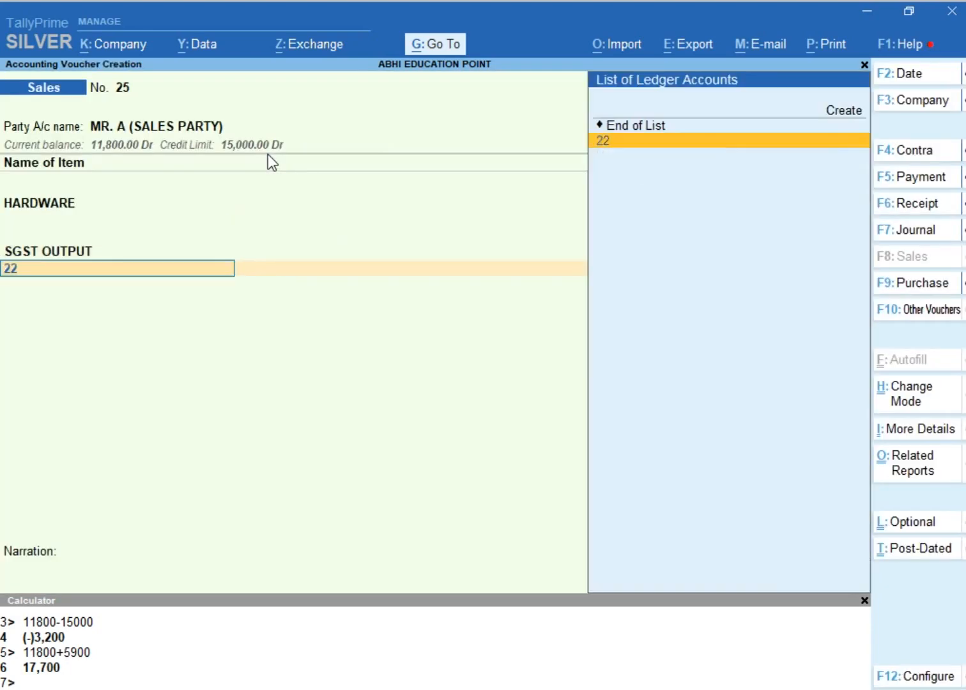
key(Return)
key(Return)
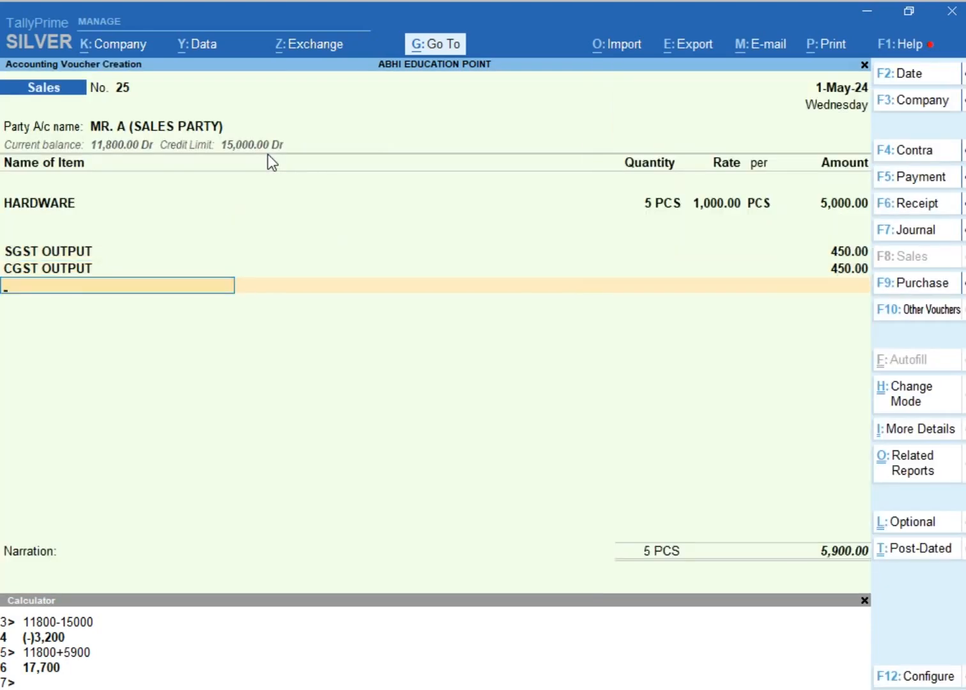
Step: Try to save sales voucher 25 with its 5,900 bill as New Ref 25
key(Return)
key(Return)
key(Return)
key(Return)
key(Return)
key(Return)
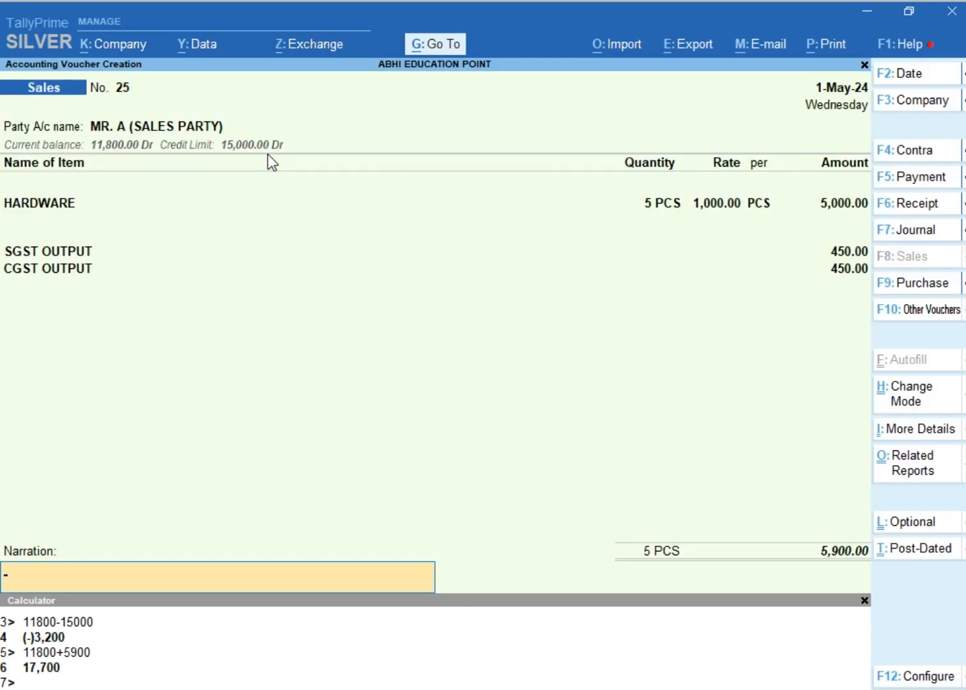
key(Return)
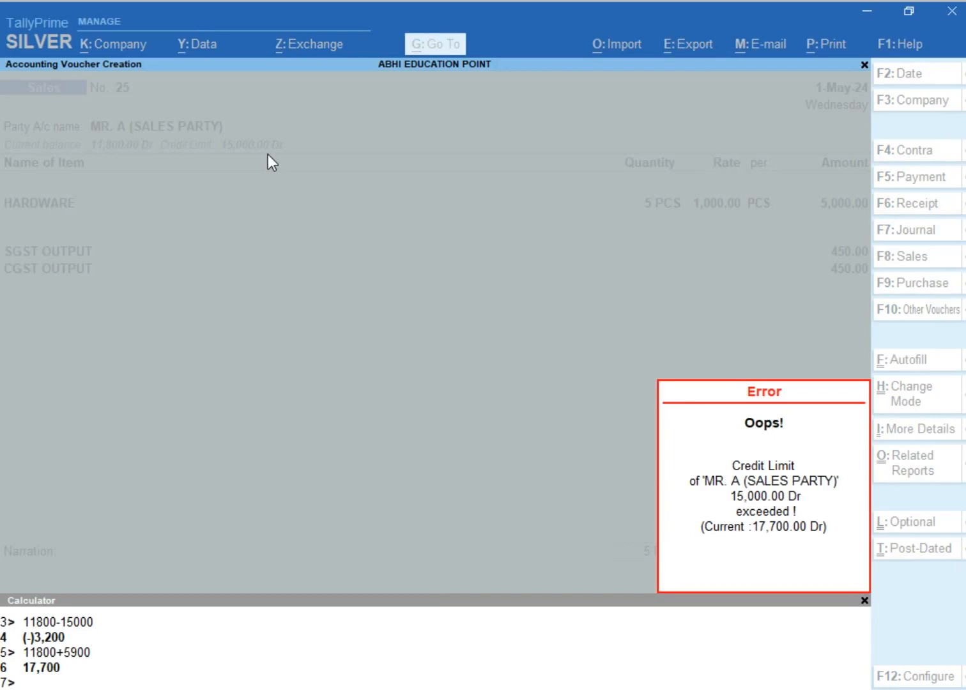
Step: Dismiss the credit limit error and try again to save voucher 25 with its entries unchanged
key(Return)
key(Return)
key(Return)
key(Return)
key(Return)
key(Return)
key(Return)
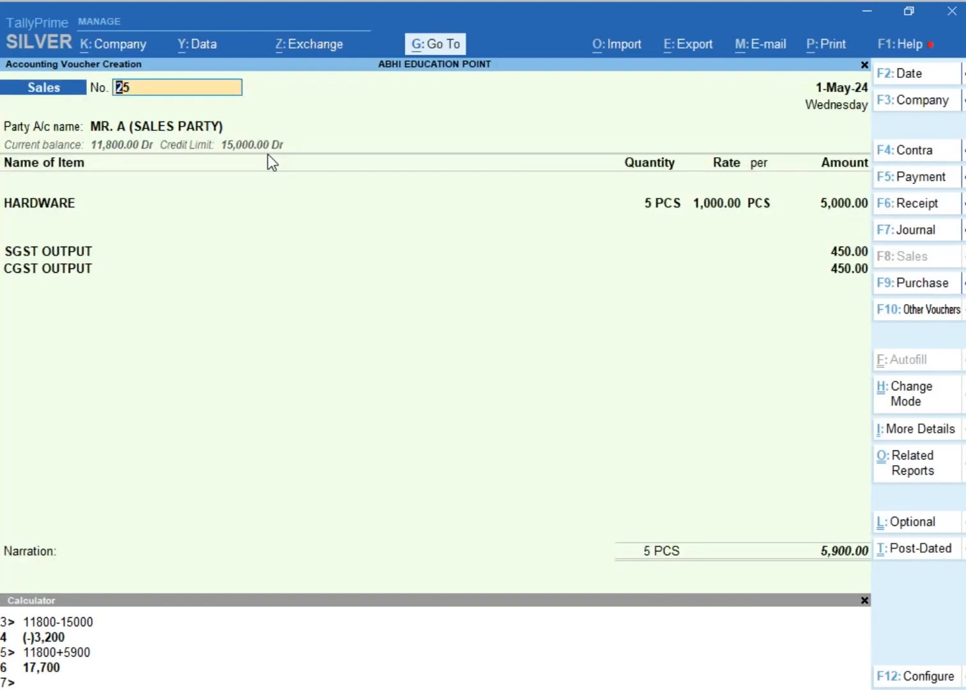
key(Return)
key(Return)
key(Return)
key(Return)
key(Return)
key(Return)
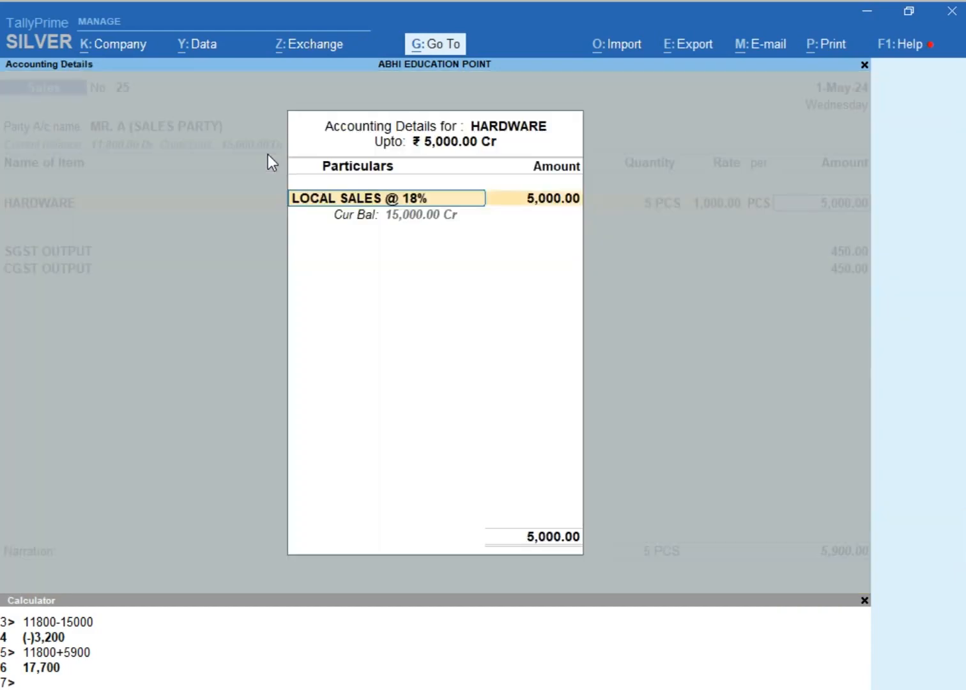
key(Return)
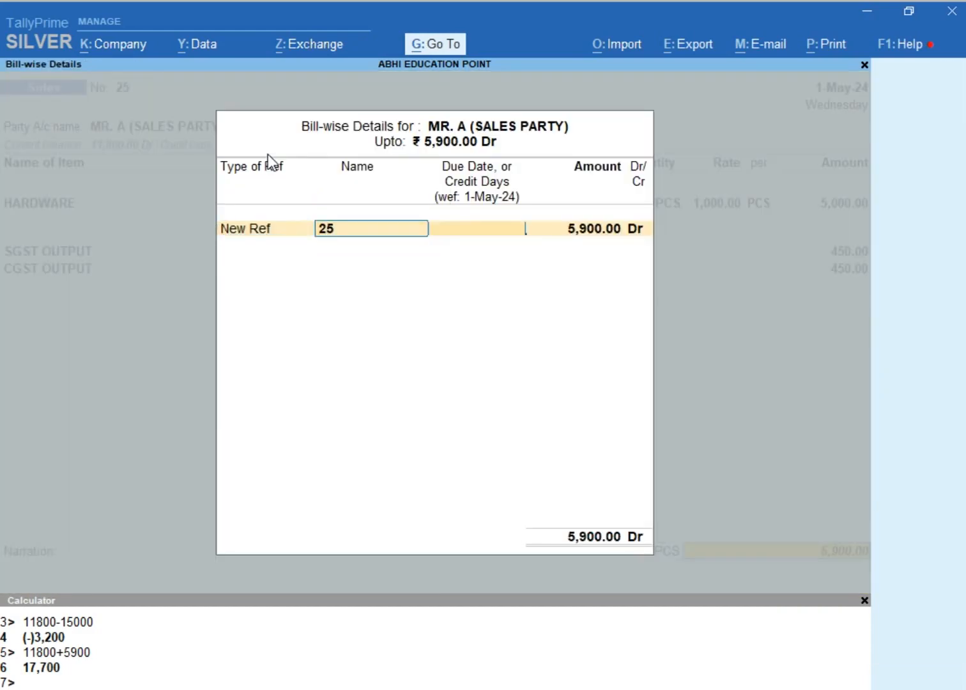
key(Return)
key(Return)
key(Return)
key(Return)
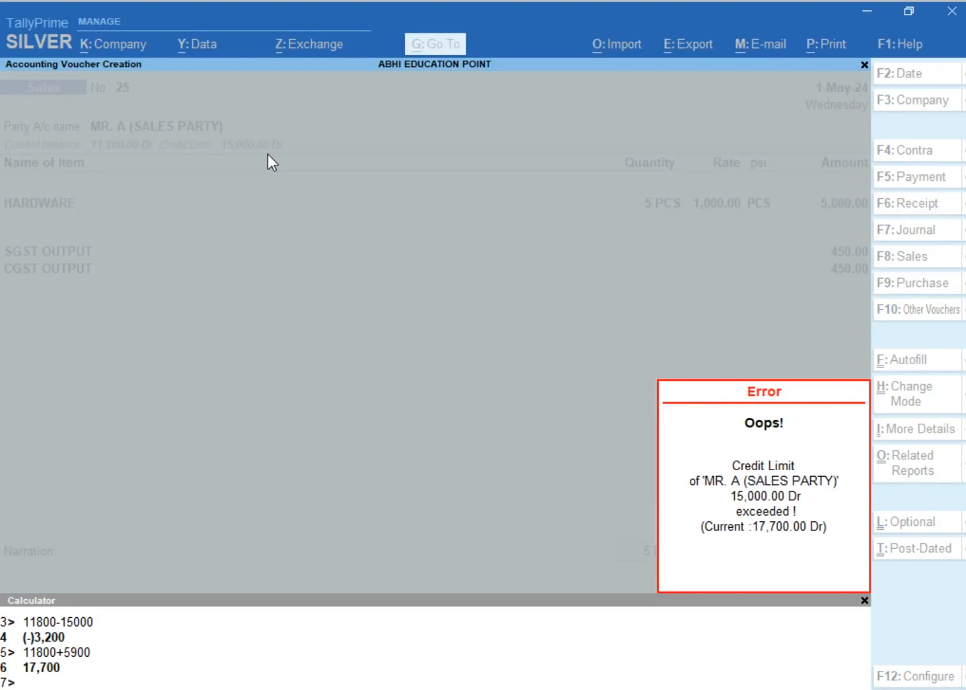
Step: Reconfirm the party, HARDWARE, tax and bill-wise entries and retry accepting voucher 25
key(Return)
key(Return)
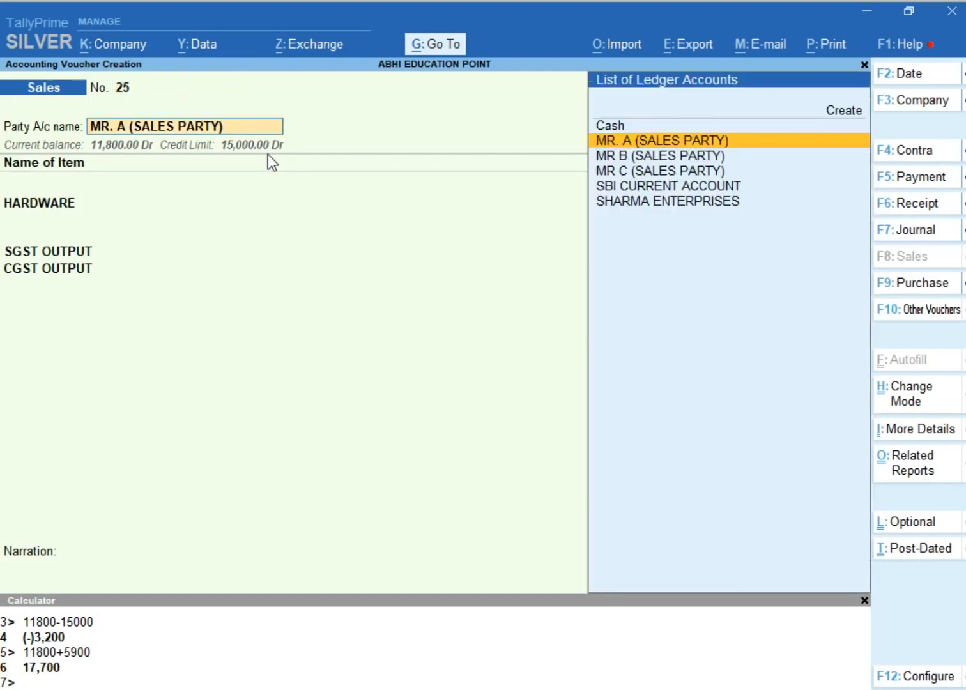
key(Return)
key(Return)
key(Return)
key(Return)
key(Return)
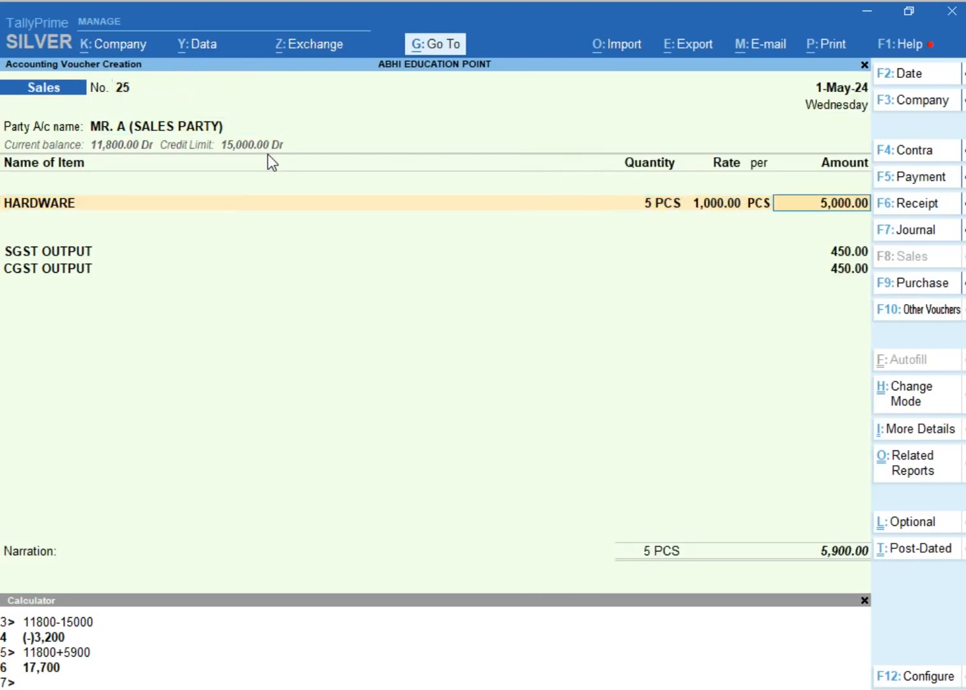
key(Return)
key(Return)
key(Return)
key(Return)
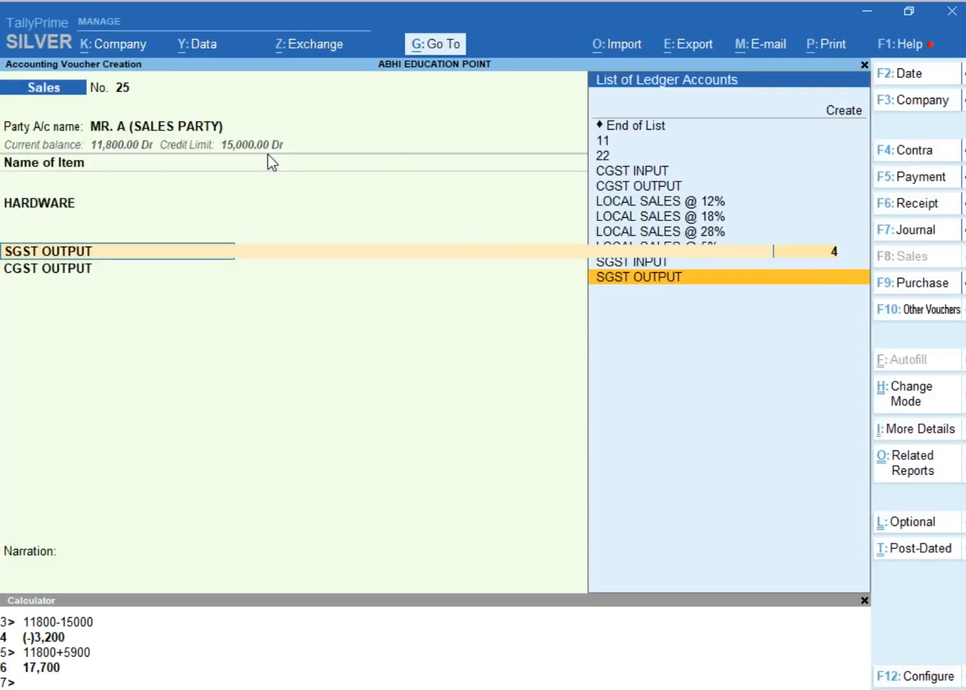
key(Return)
key(Return)
key(Return)
key(Return)
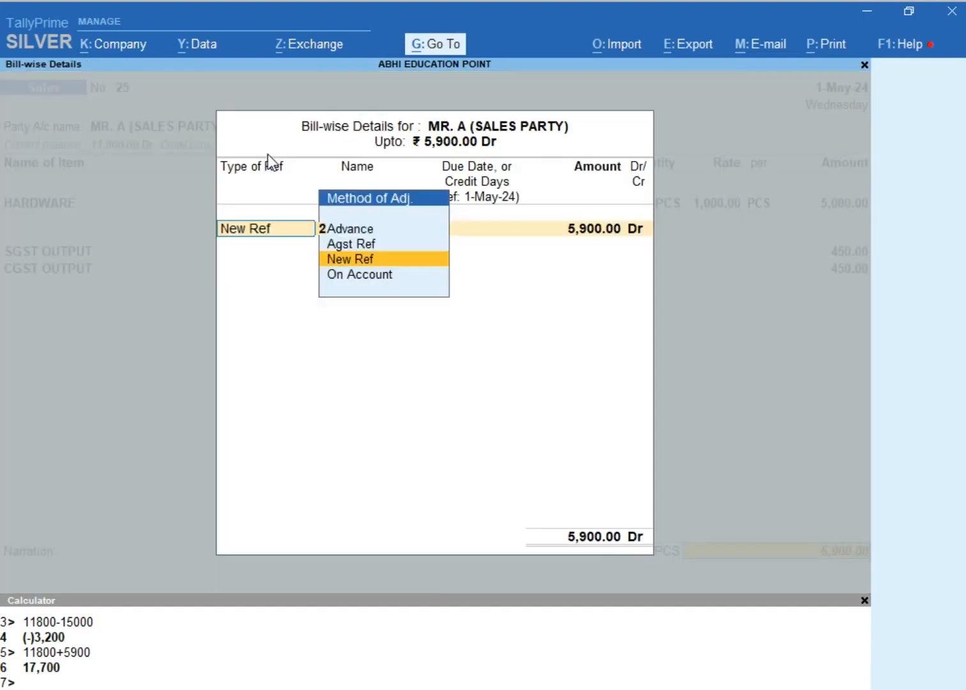
key(Return)
key(Return)
key(Return)
key(Return)
key(Return)
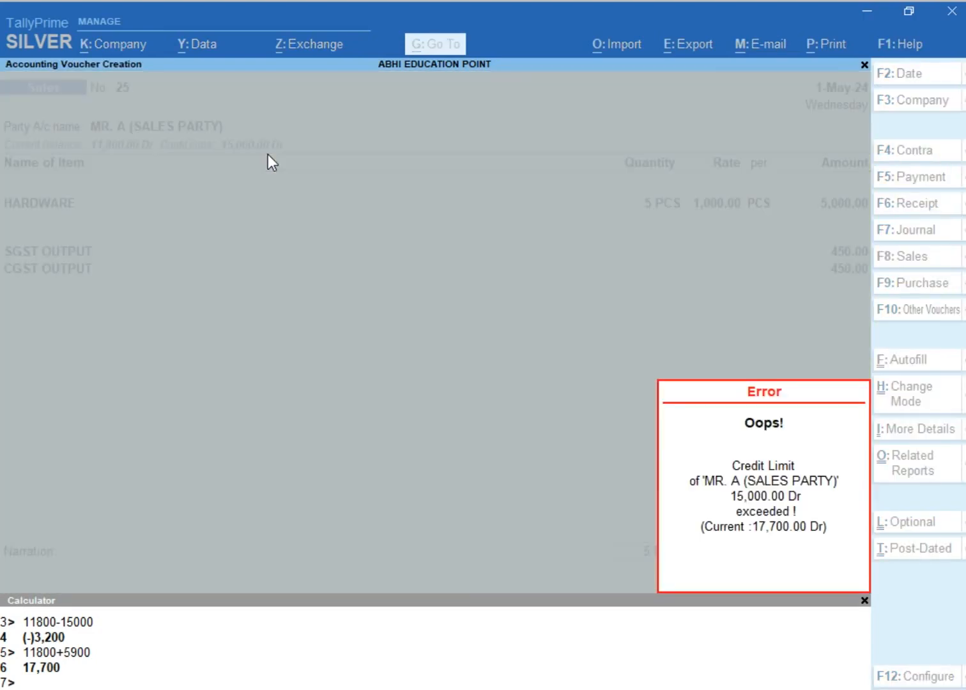
Step: Dismiss the credit limit error and reconfirm voucher 25's party, HARDWARE item and both tax lines
key(Escape)
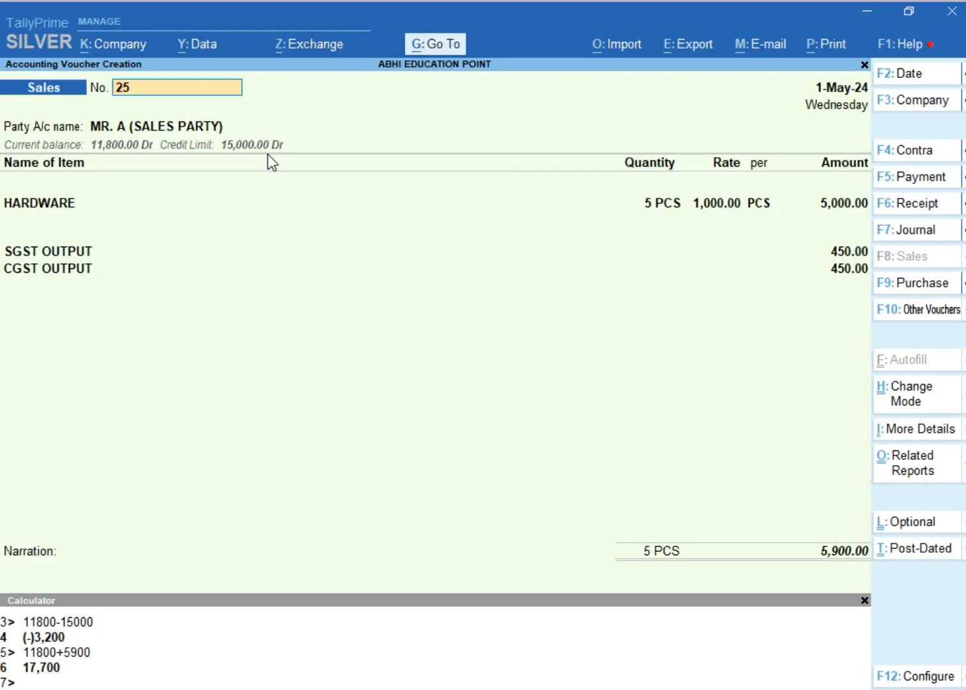
key(Return)
key(Return)
key(Return)
key(Return)
key(Return)
key(Return)
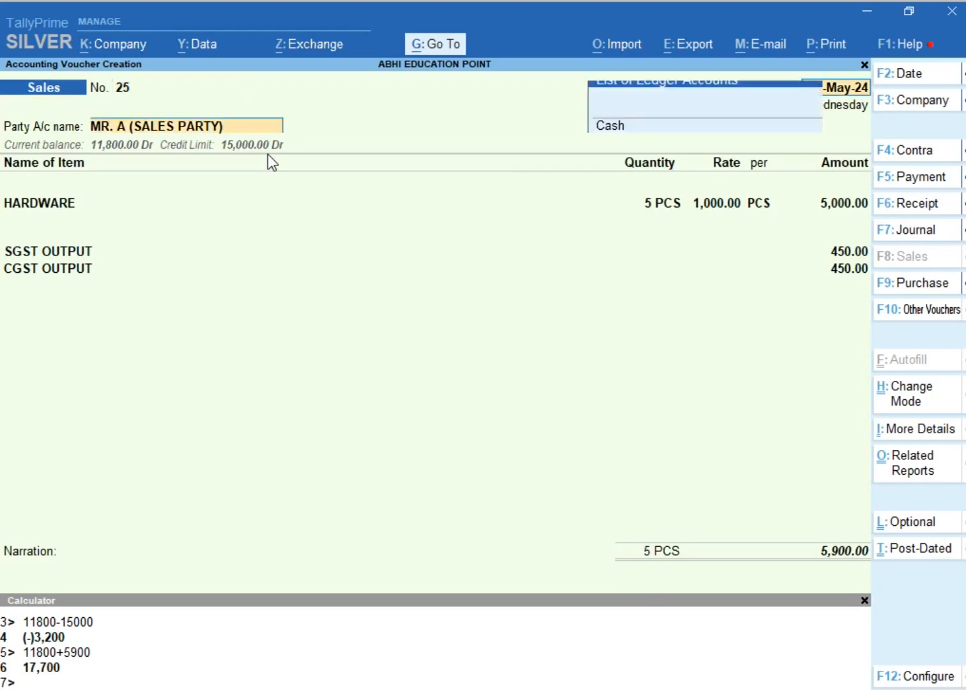
key(Return)
key(Return)
key(Return)
key(Return)
key(Return)
key(Return)
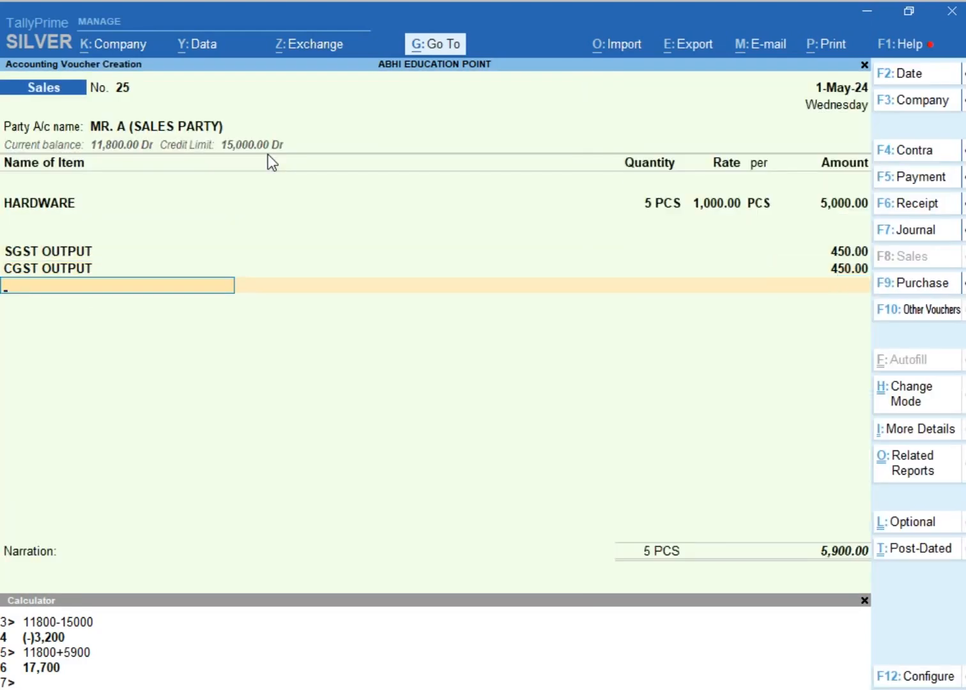